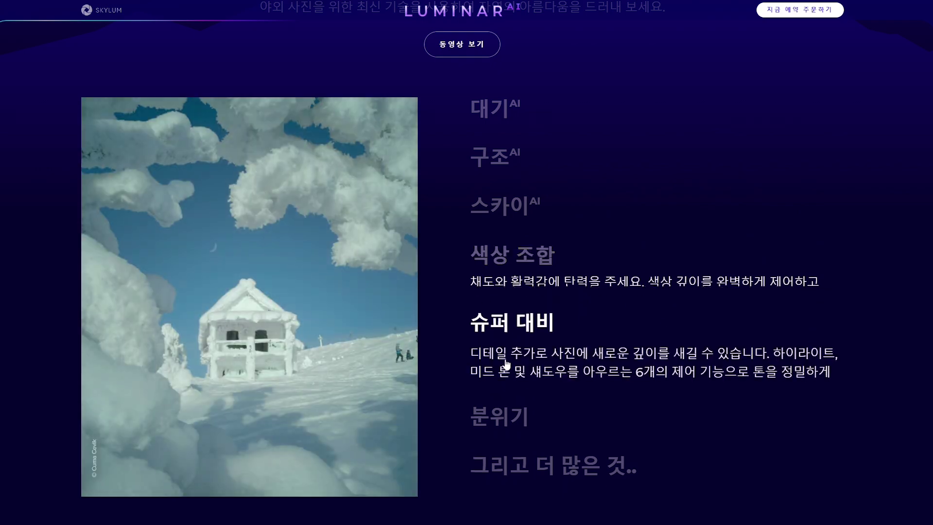
# Browse the Luminar AI feature list and the before/after portrait examples on the product page.
pyautogui.click(505, 426)
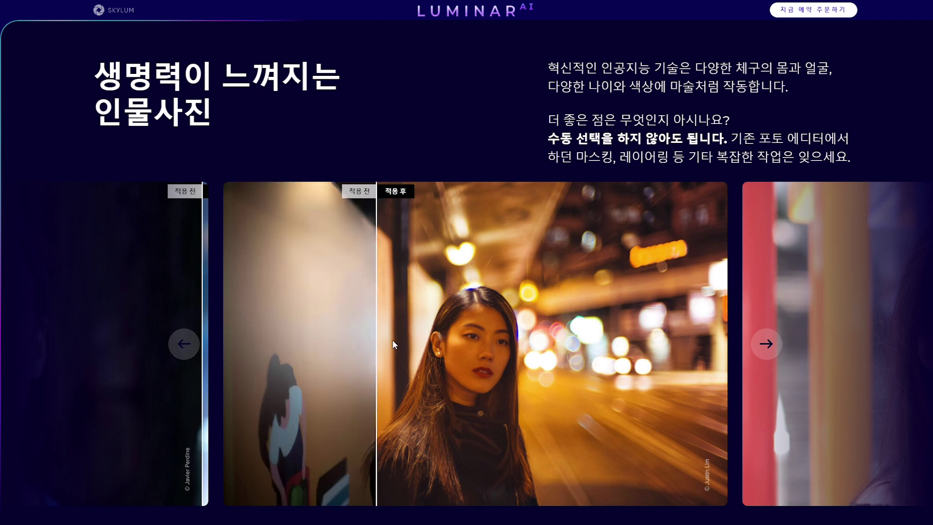
pyautogui.click(756, 344)
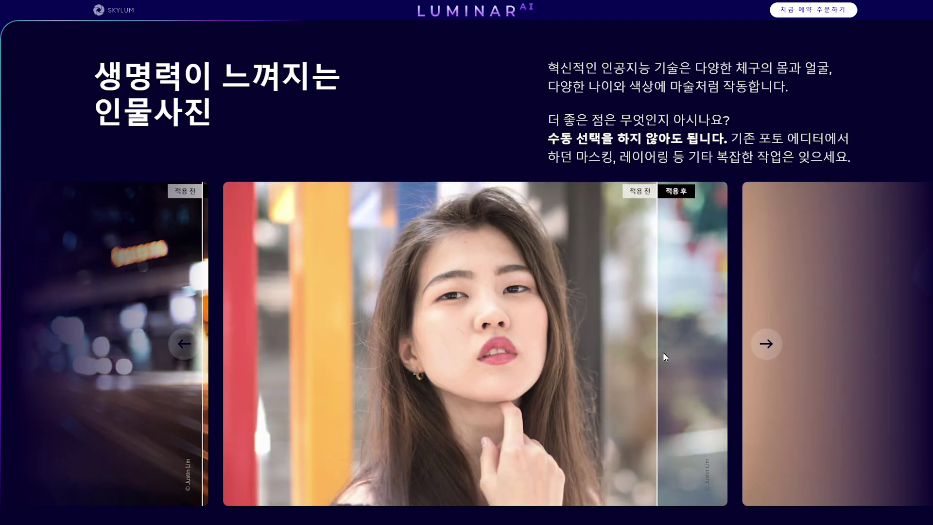
pyautogui.click(764, 345)
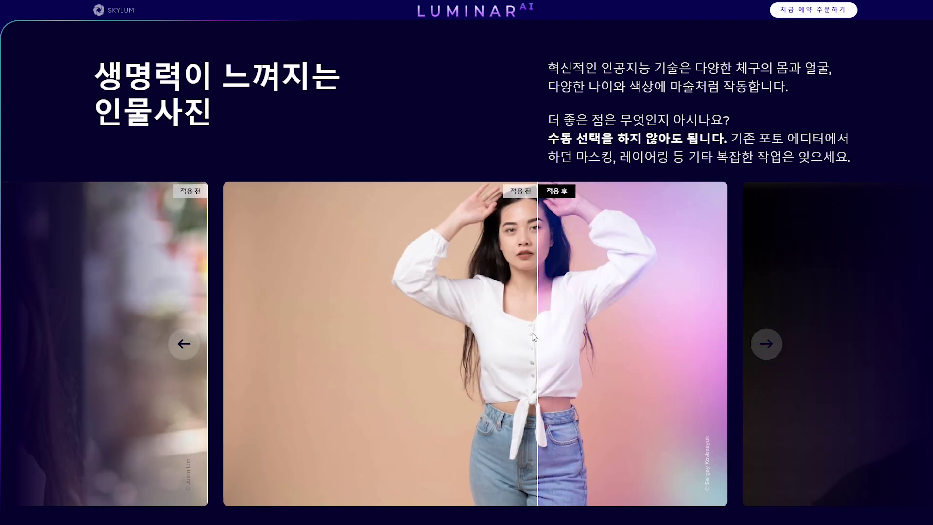
pyautogui.click(767, 343)
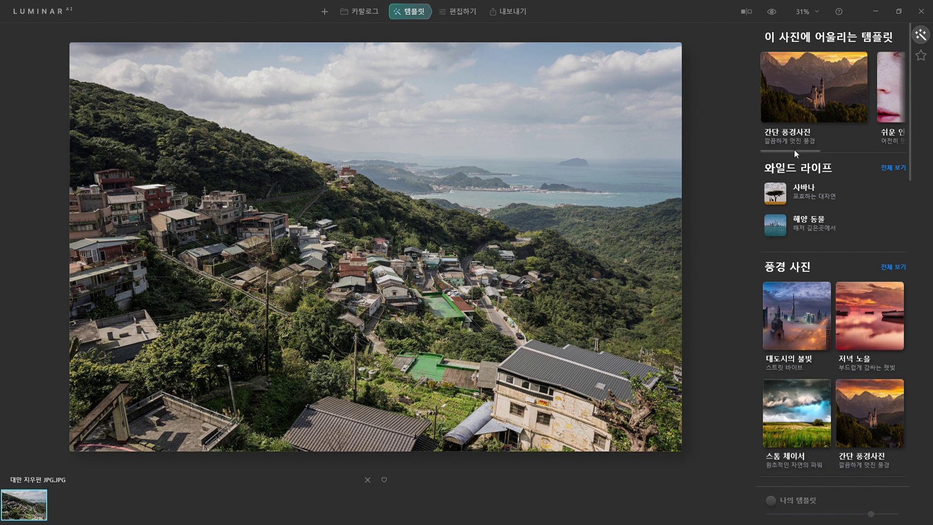
# Open the suggested 스톰 체이서 template collection and preview its 늦은 밤 천둥, 미스터리, HDR 파워, 역광 구름 and 북극해 templates on the photo.
pyautogui.moveTo(796, 151); pyautogui.dragTo(873, 154)
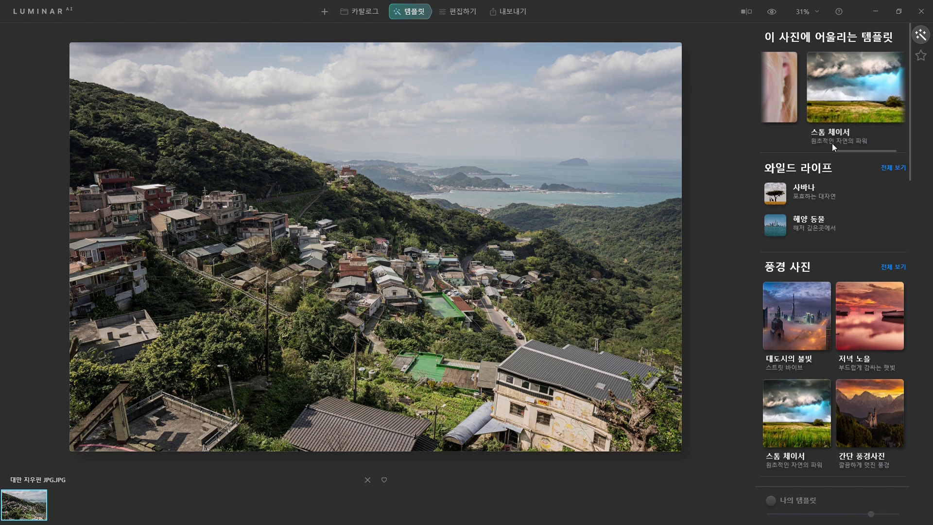
pyautogui.click(853, 112)
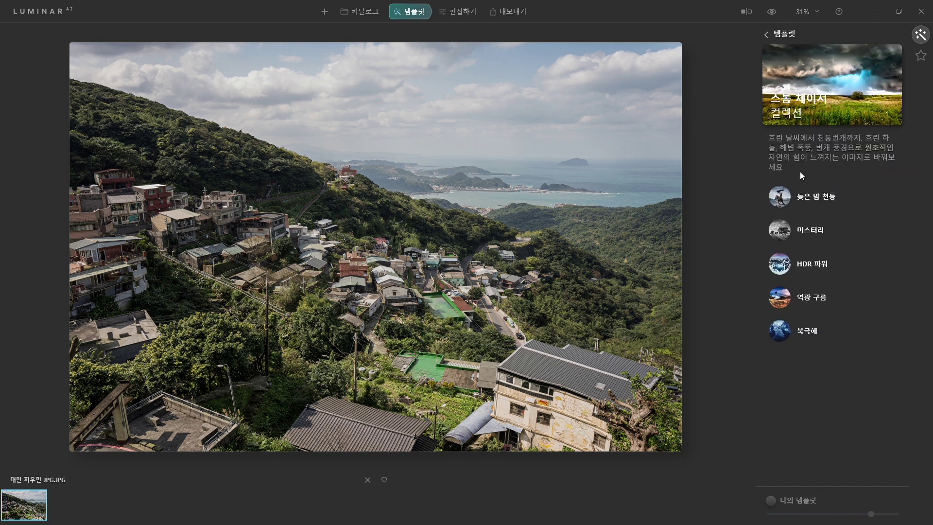
pyautogui.click(816, 200)
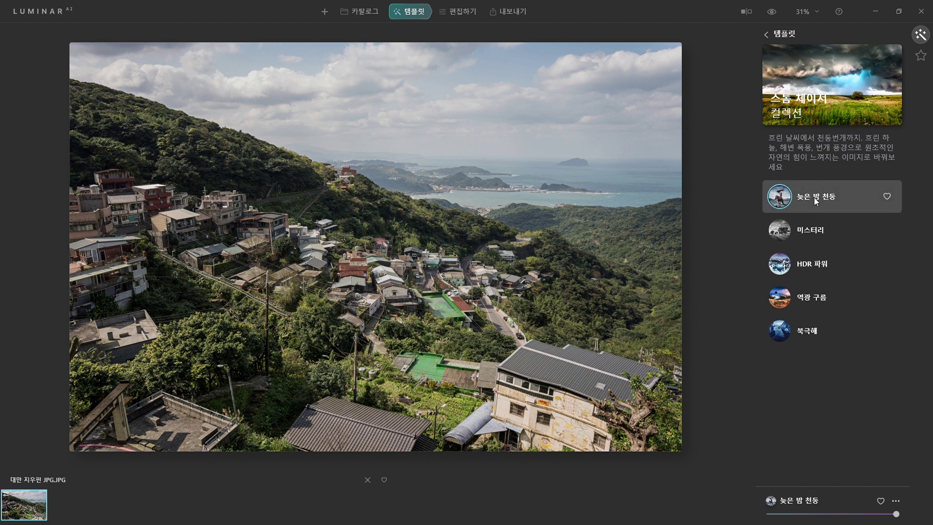
pyautogui.click(813, 231)
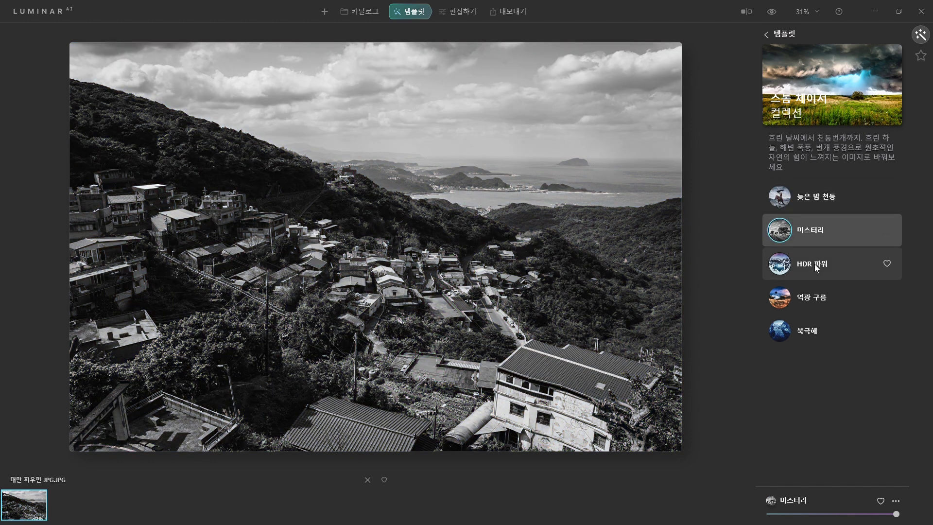
pyautogui.click(814, 264)
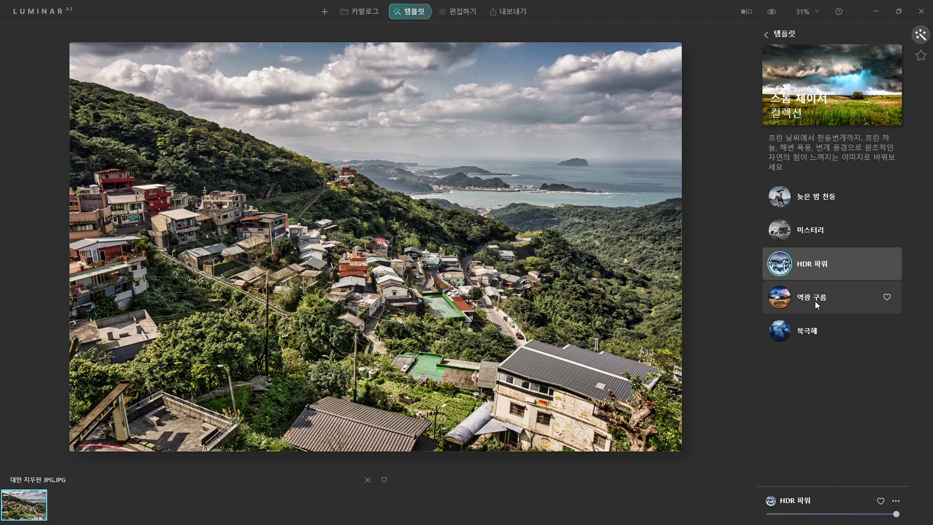
pyautogui.click(815, 302)
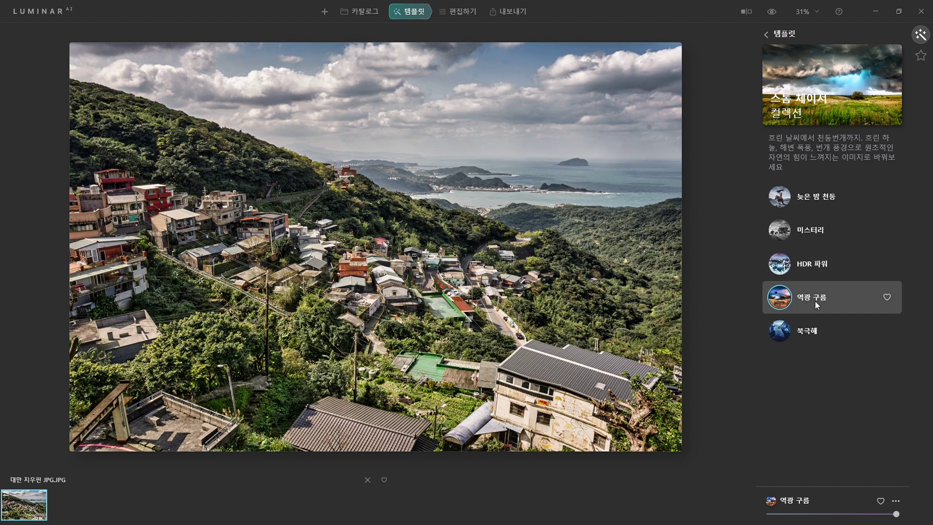
pyautogui.click(807, 328)
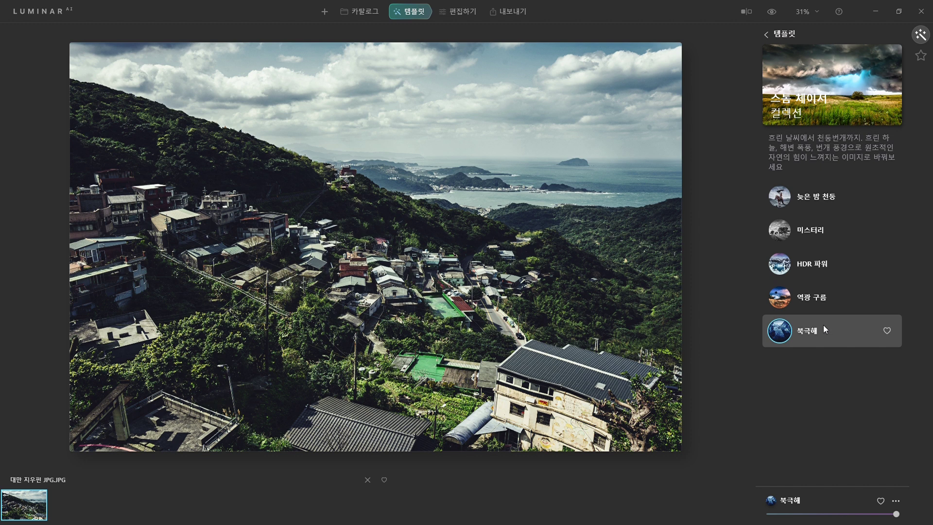
# Apply the HDR 파워 template at about half strength and switch to editing the photo.
pyautogui.click(825, 267)
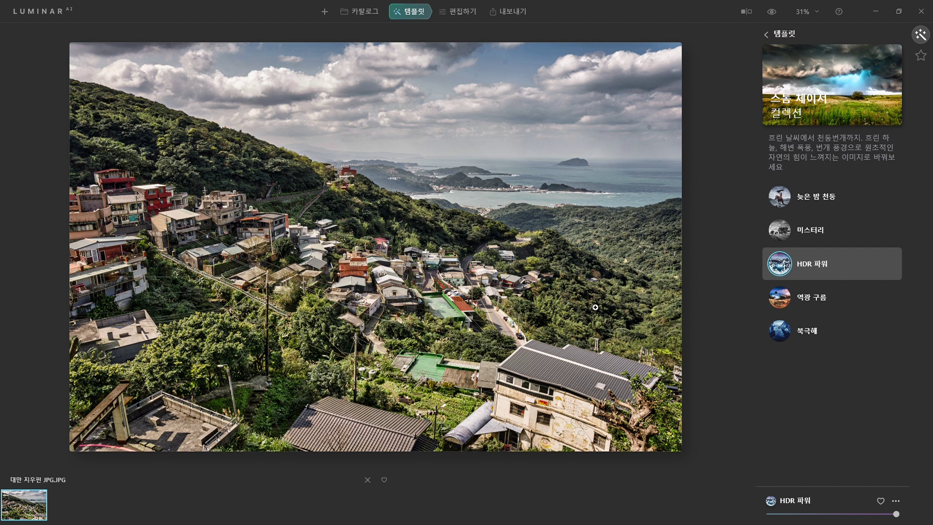
pyautogui.moveTo(897, 514); pyautogui.dragTo(833, 513)
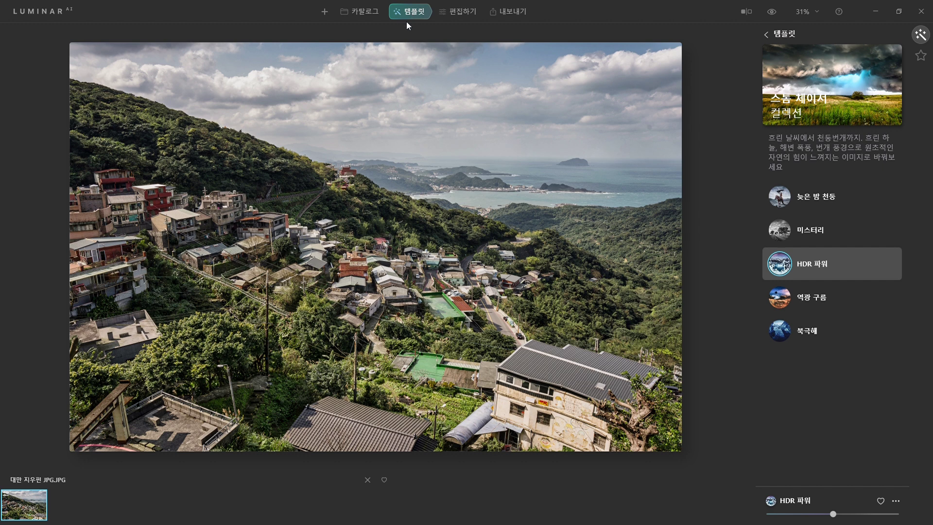
pyautogui.click(470, 13)
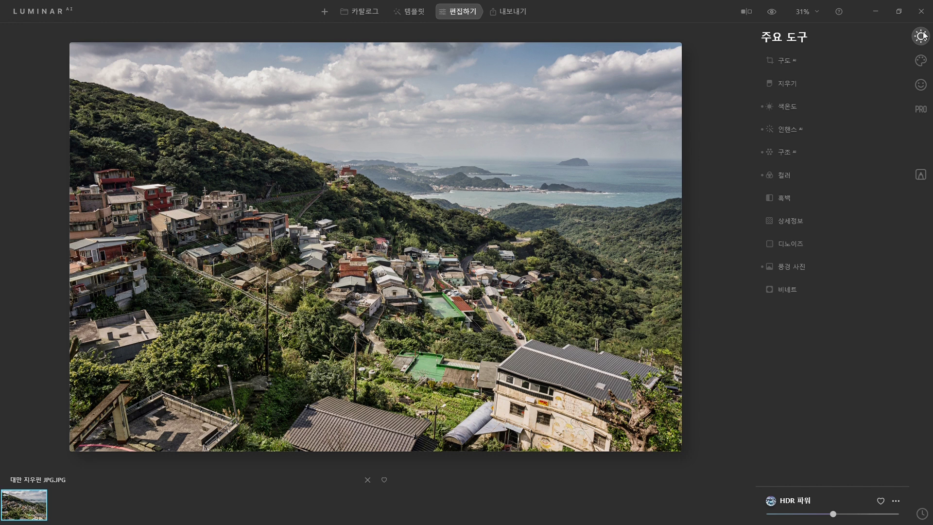
# Try the automatic 구도 AI crop on the photo.
pyautogui.click(790, 60)
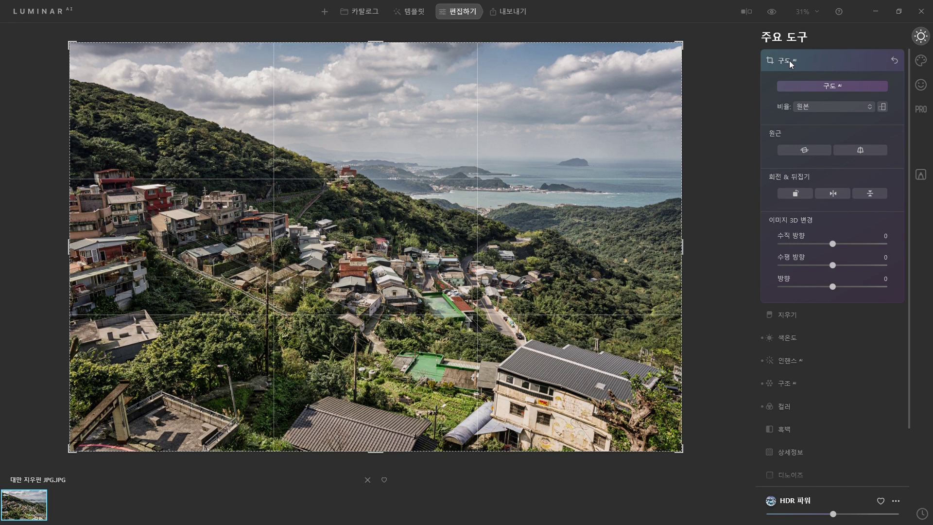
pyautogui.click(786, 85)
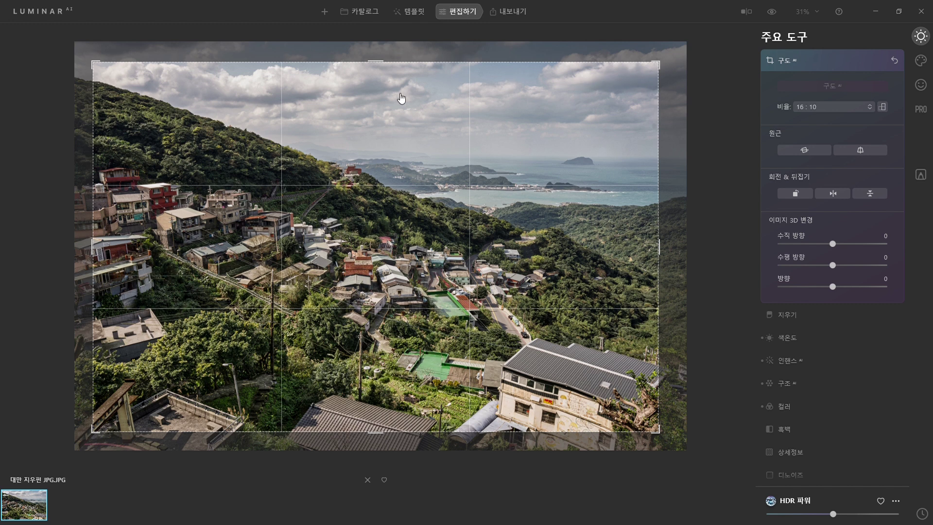
pyautogui.click(785, 60)
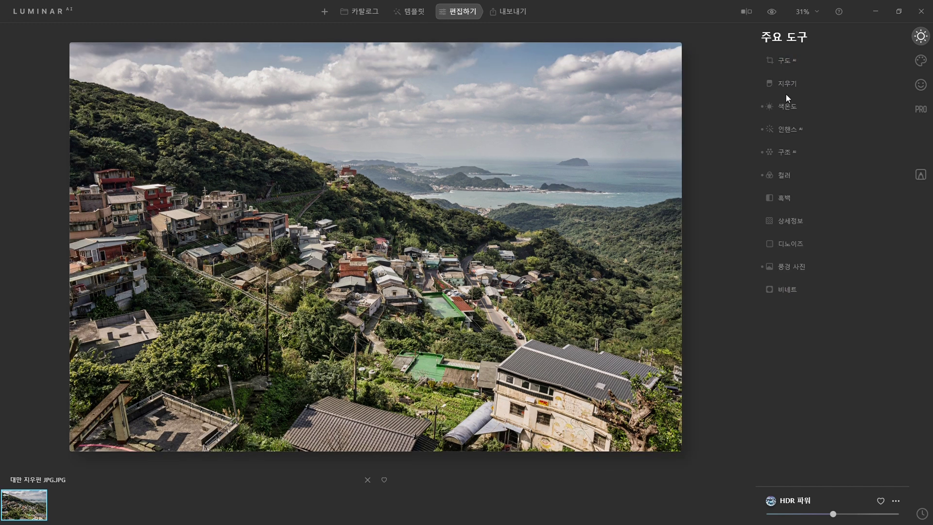
# Set the photo's color temperature (온도) to 13 in the 색온도 tool.
pyautogui.click(787, 110)
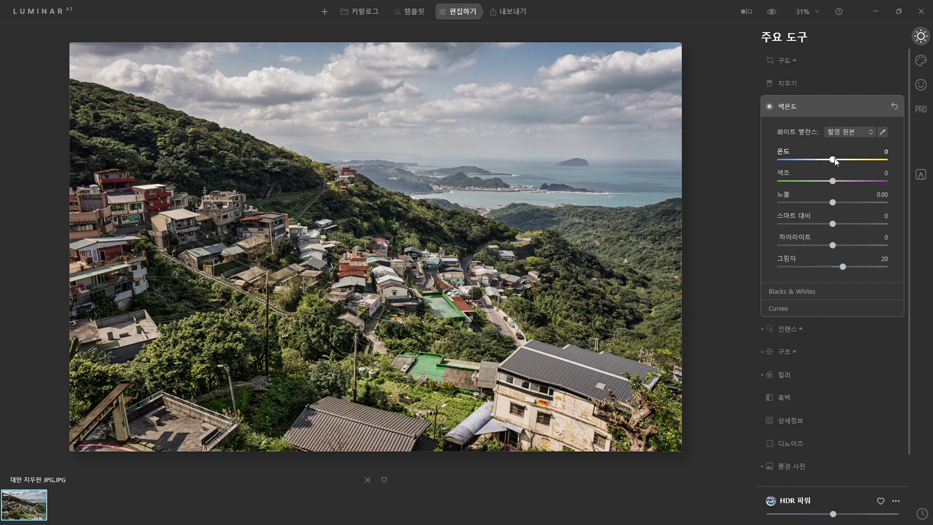
pyautogui.moveTo(834, 161); pyautogui.dragTo(841, 161)
pyautogui.moveTo(839, 161); pyautogui.dragTo(841, 161)
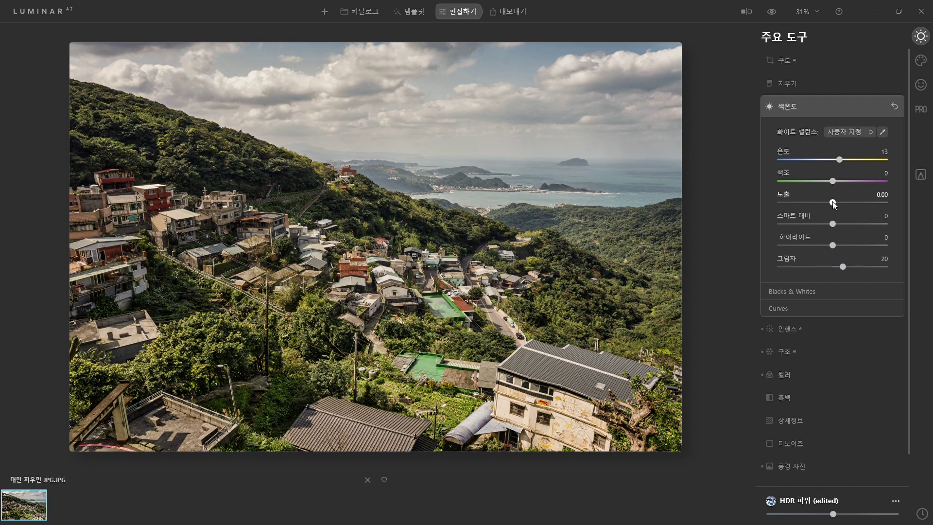
# Try darkening the photo's exposure (노출), reset it, and set it to 0.47.
pyautogui.moveTo(834, 204)
pyautogui.mouseDown()
pyautogui.moveTo(862, 203)
pyautogui.moveTo(806, 204)
pyautogui.moveTo(819, 203)
pyautogui.mouseUp()
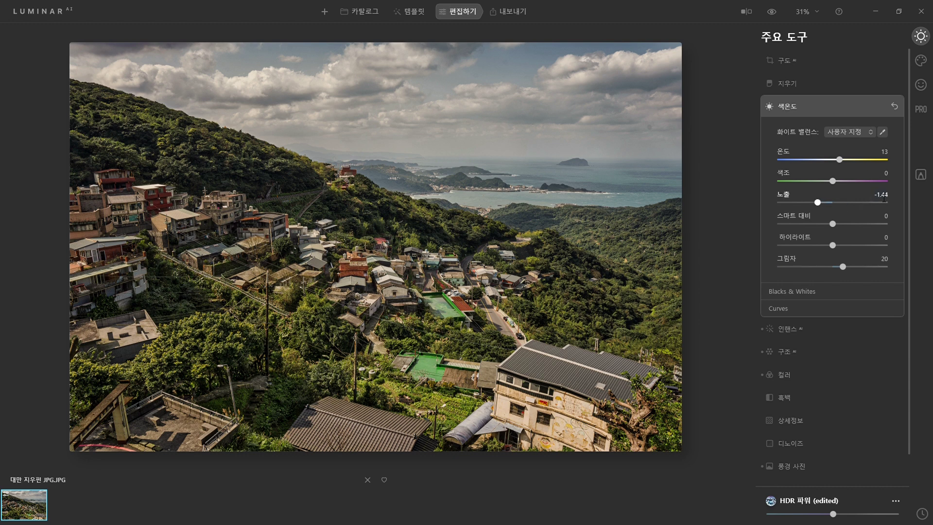
pyautogui.doubleClick(884, 195)
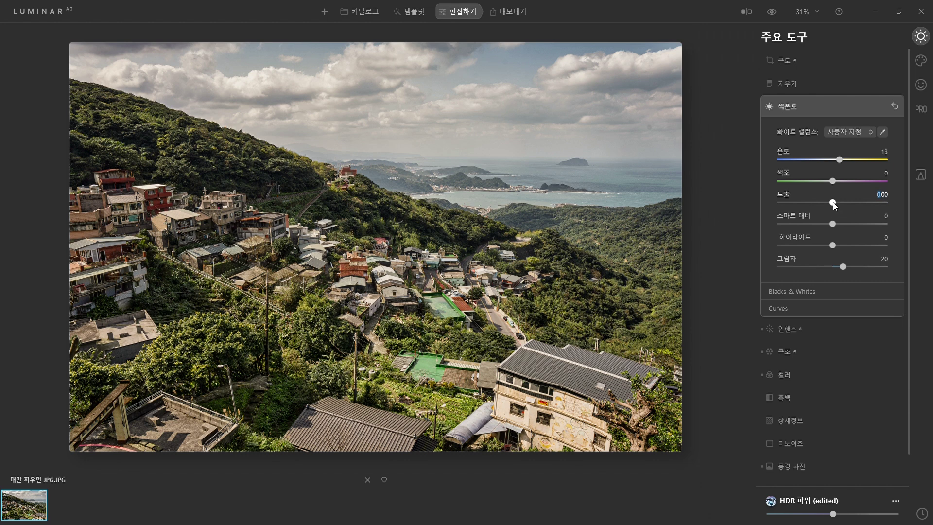
pyautogui.click(836, 201)
pyautogui.moveTo(836, 201); pyautogui.dragTo(839, 202)
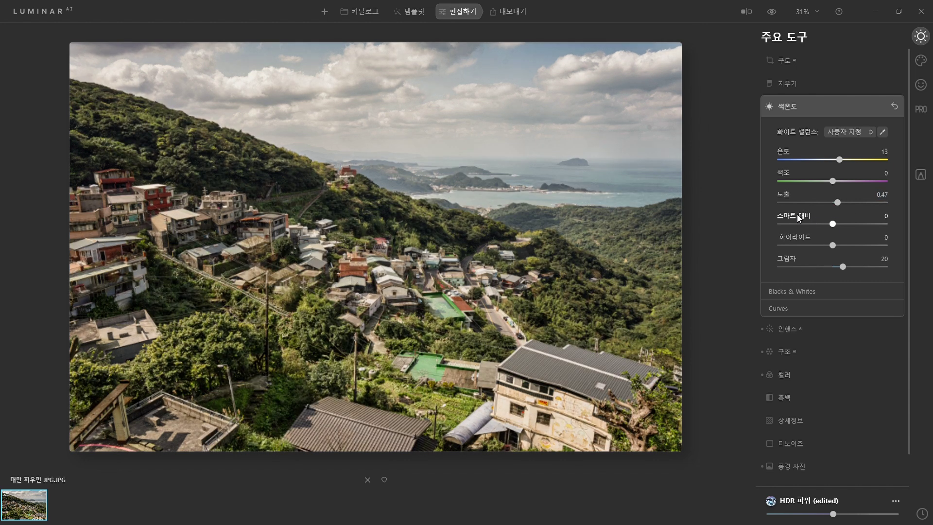
# Try lifting the red channel curve in the 색온도 tool, remove the added point and close the tool.
pyautogui.click(824, 293)
pyautogui.scroll(-1, 837, 323)
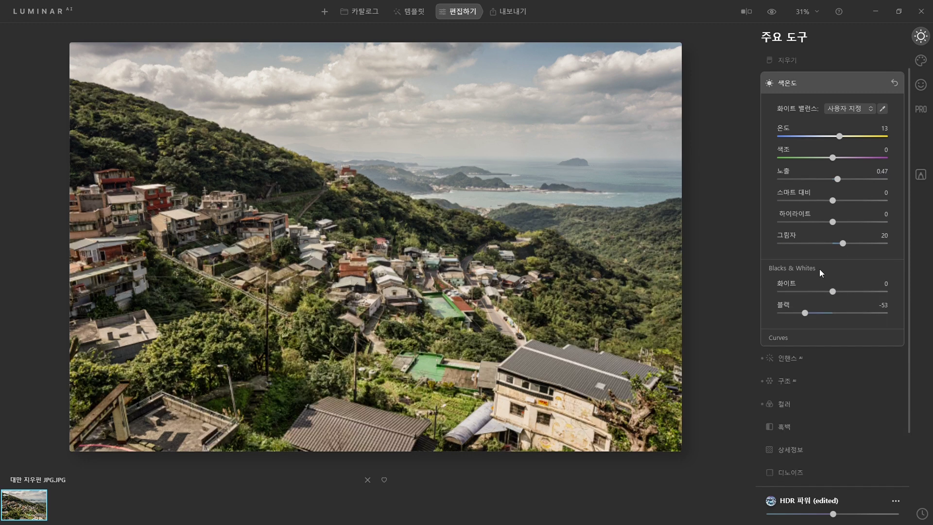
pyautogui.click(802, 337)
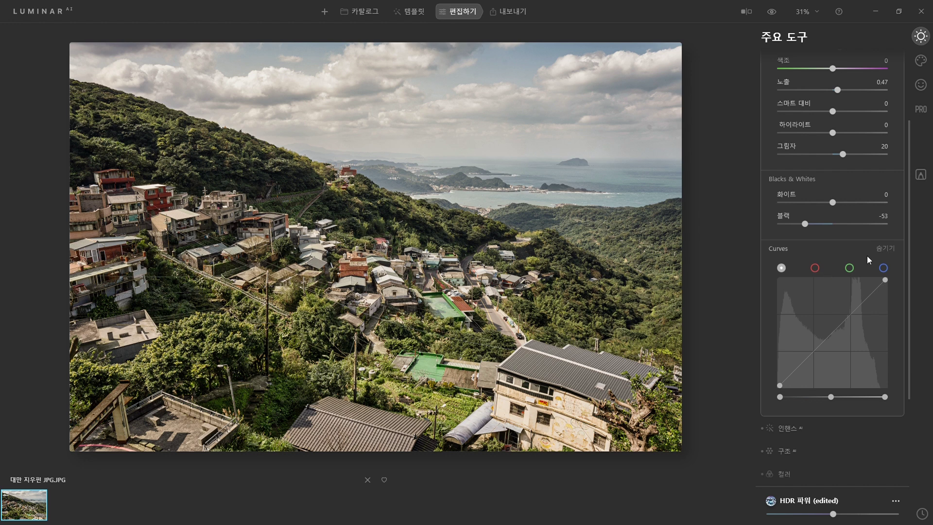
pyautogui.click(815, 268)
pyautogui.moveTo(816, 352); pyautogui.dragTo(814, 331)
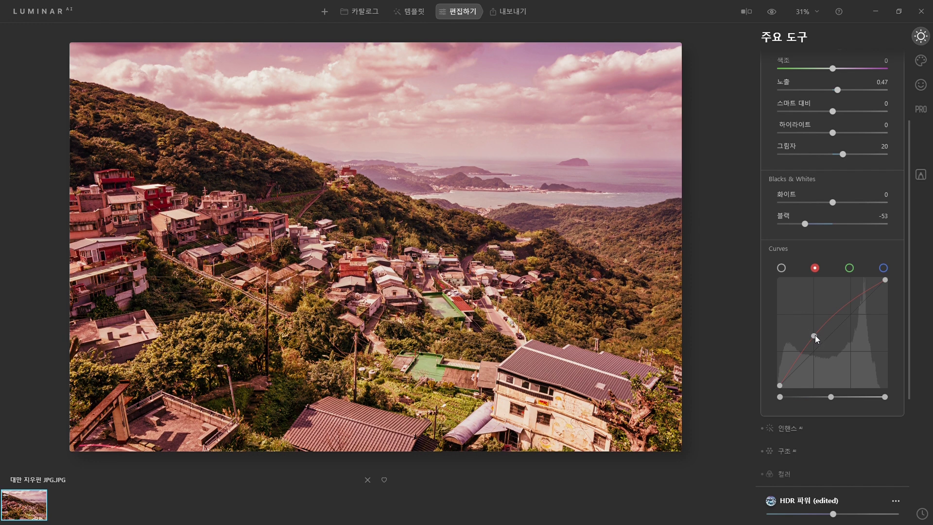
pyautogui.doubleClick(815, 335)
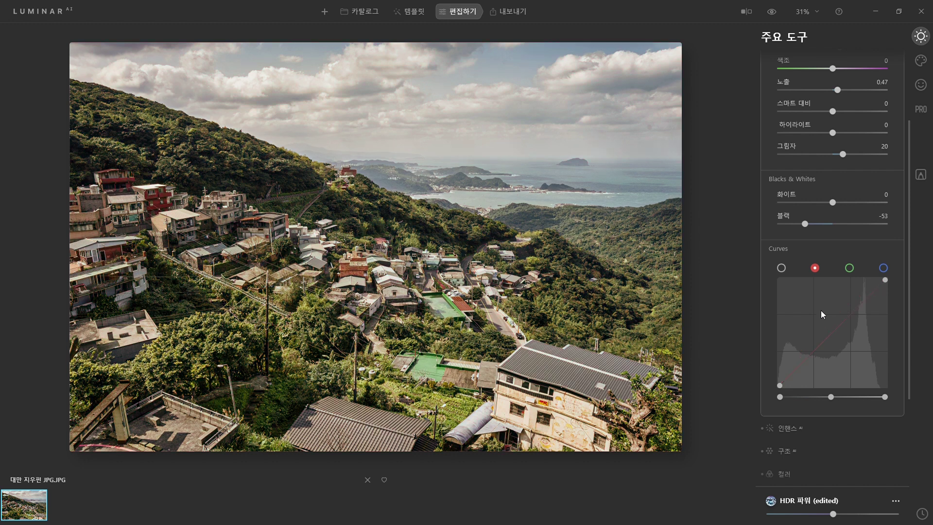
pyautogui.click(809, 248)
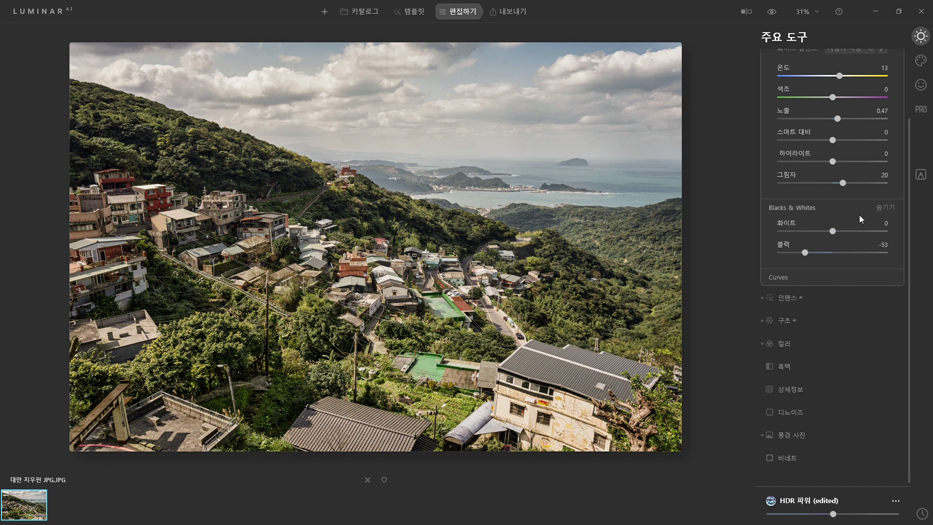
pyautogui.click(815, 208)
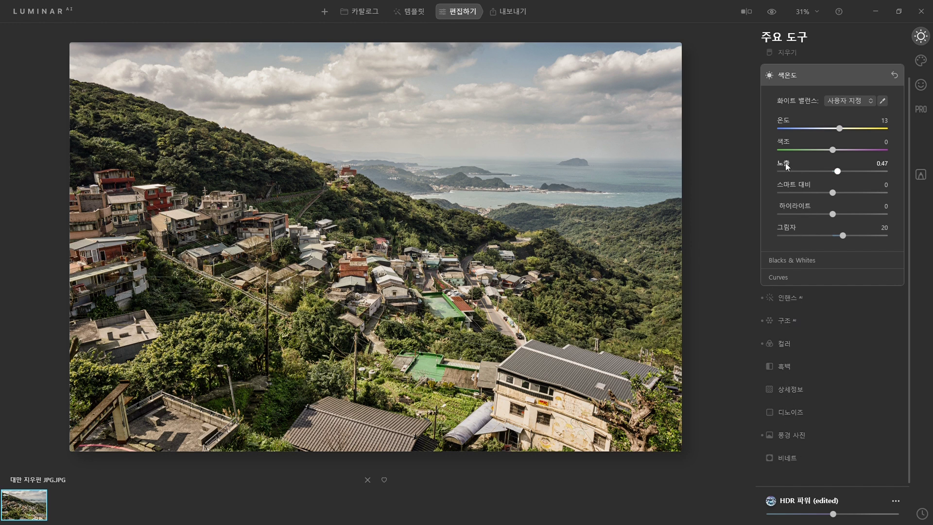
pyautogui.click(789, 76)
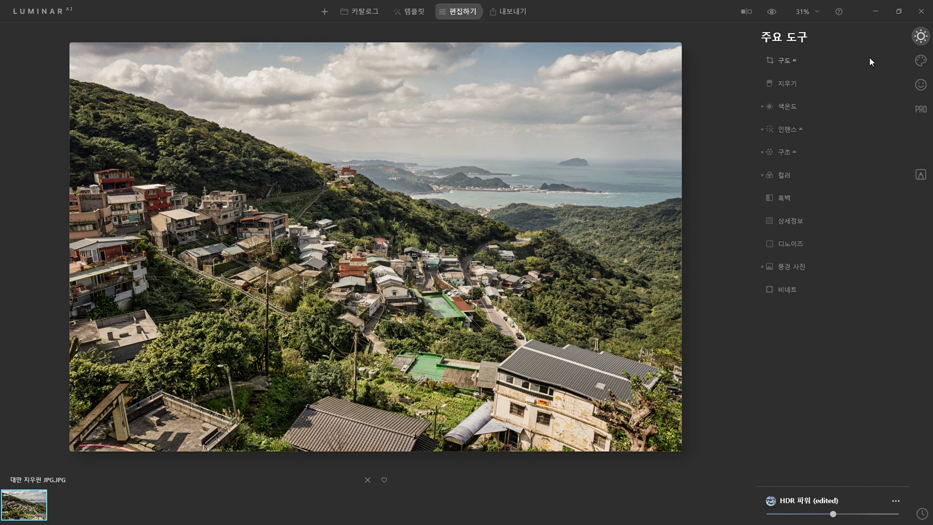
# Replace the photo's sky with Dramatic Sunset 1 using the 스카이 AI creative tool.
pyautogui.click(923, 61)
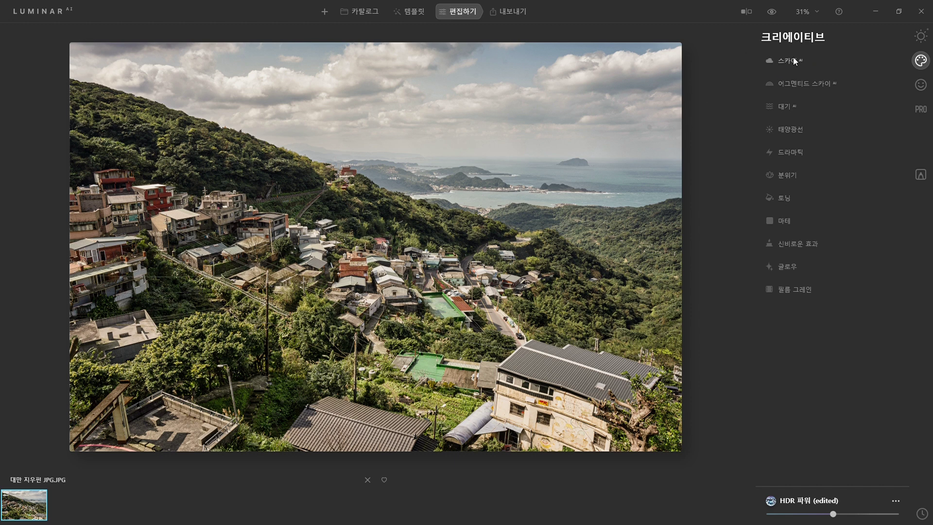
pyautogui.click(793, 60)
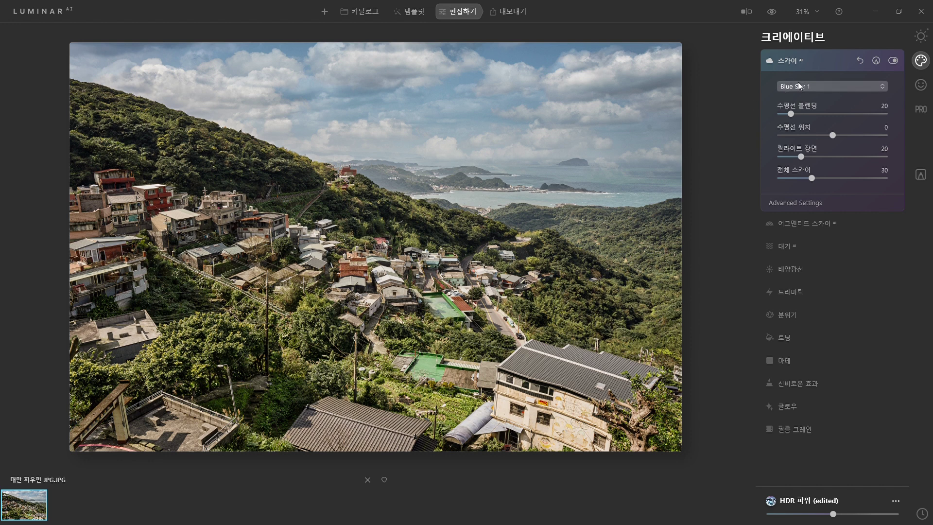
pyautogui.click(801, 204)
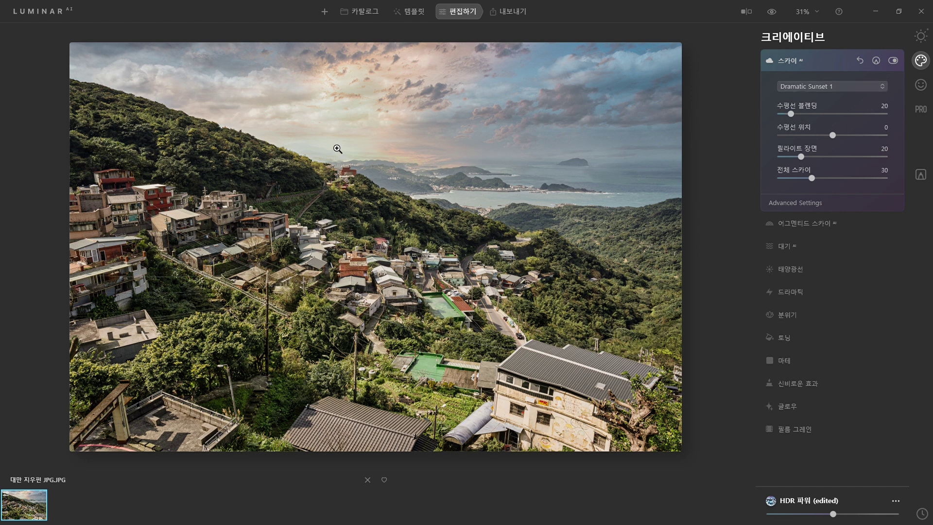
# Inspect at 100% and 160% zoom how the new sky blends with the mountains and sea along the horizon.
pyautogui.click(374, 167)
pyautogui.moveTo(413, 141); pyautogui.dragTo(372, 237)
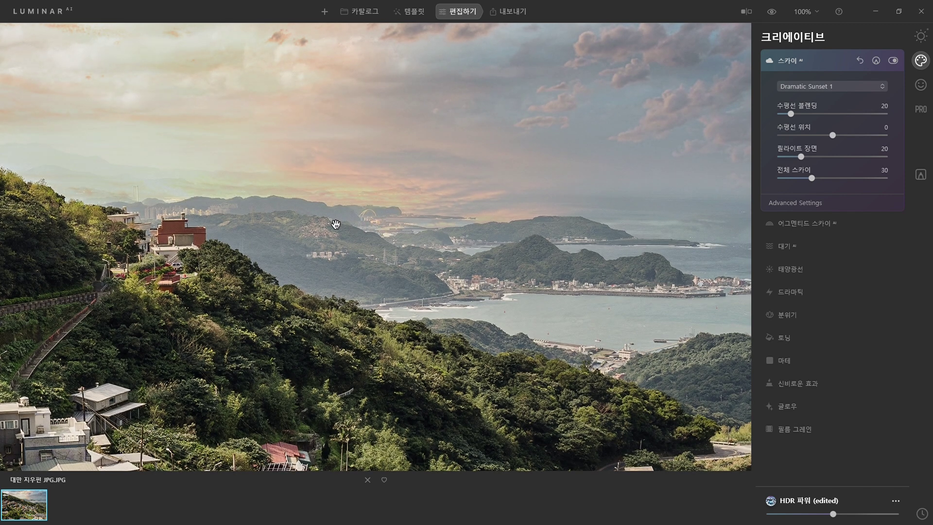
pyautogui.scroll(3, 404, 209)
pyautogui.moveTo(459, 242); pyautogui.dragTo(388, 252)
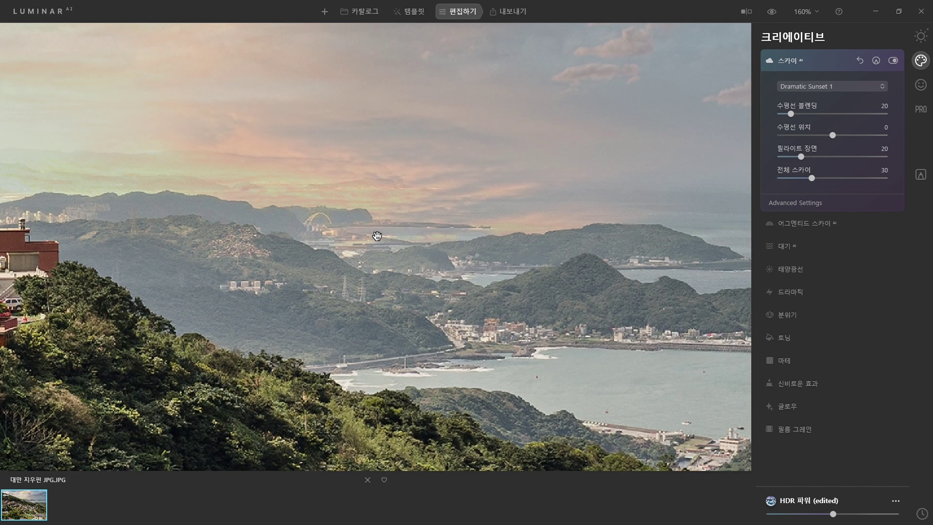
pyautogui.moveTo(392, 225); pyautogui.dragTo(327, 208)
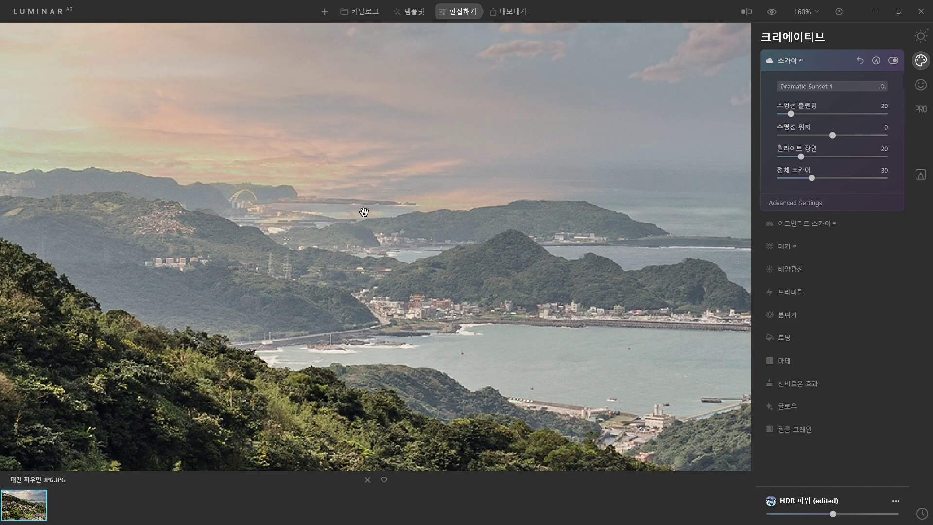
# Inspect the coastline and hillside at 100% zoom and repeatedly compare the edited photo with the original.
pyautogui.scroll(-1, 360, 222)
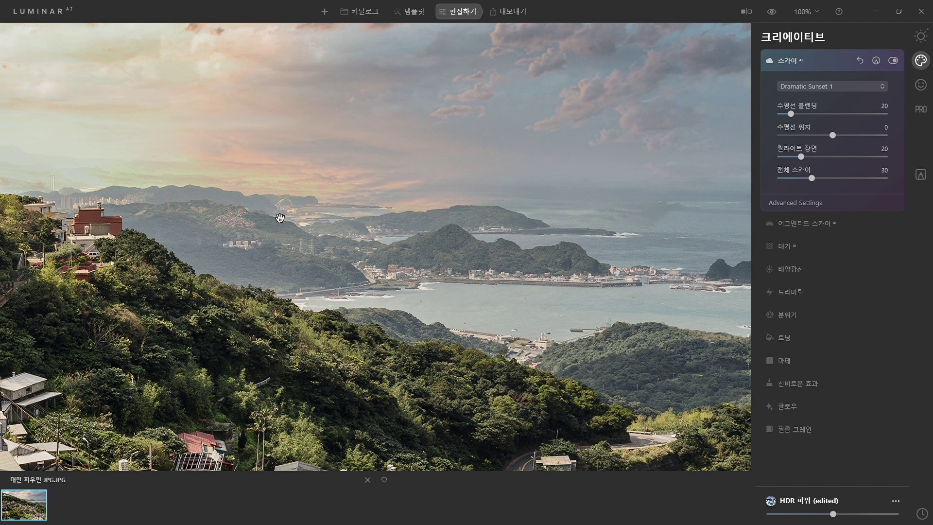
pyautogui.moveTo(279, 217); pyautogui.dragTo(368, 221)
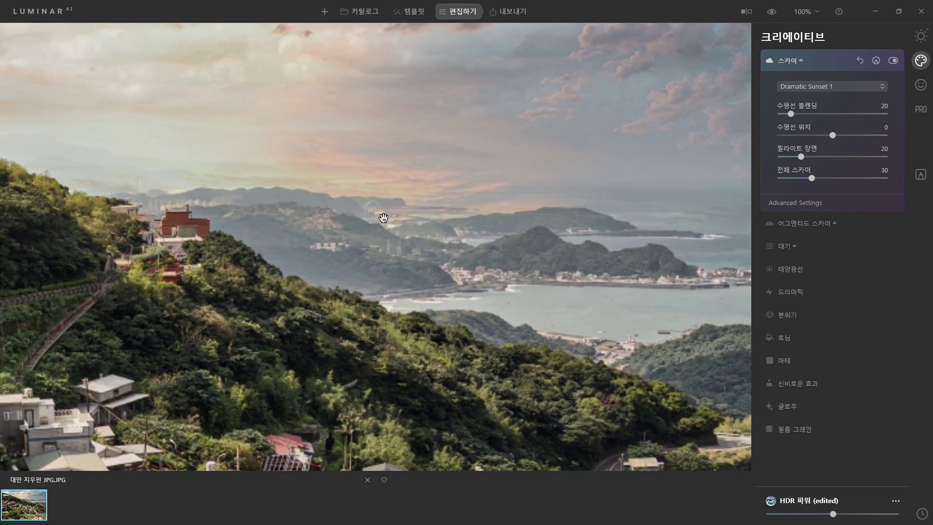
pyautogui.moveTo(488, 220); pyautogui.dragTo(417, 252)
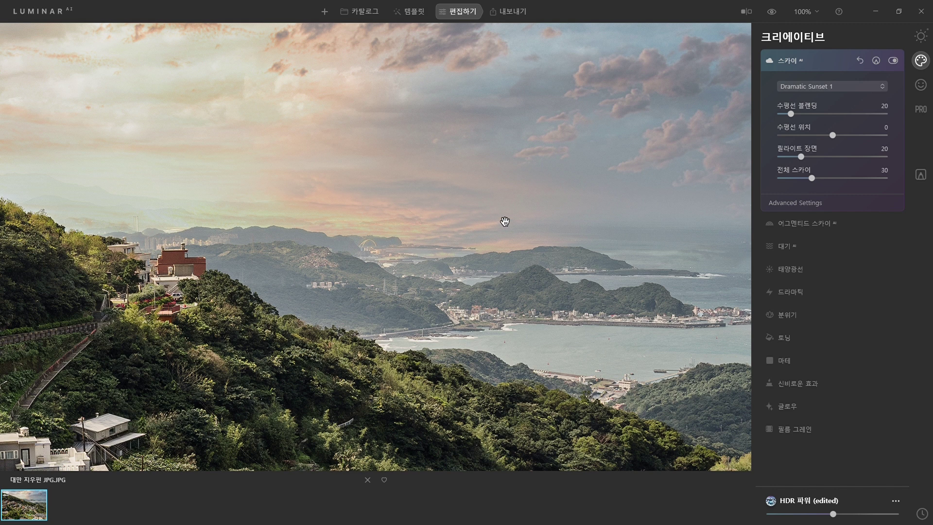
pyautogui.click(771, 15)
pyautogui.click(771, 14)
pyautogui.click(771, 15)
pyautogui.click(772, 15)
pyautogui.click(772, 15)
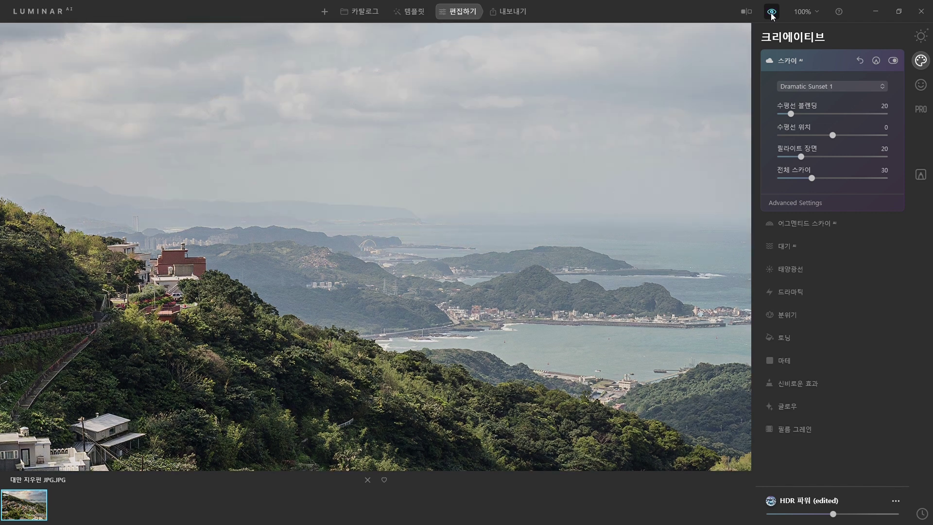
pyautogui.click(772, 14)
pyautogui.click(771, 14)
pyautogui.click(772, 14)
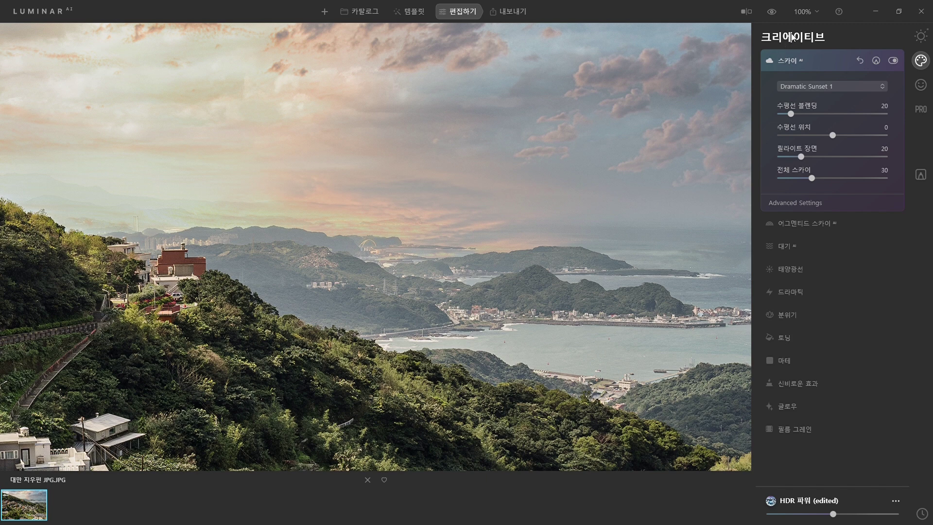
pyautogui.click(775, 14)
pyautogui.click(775, 14)
pyautogui.click(775, 14)
pyautogui.click(774, 14)
pyautogui.click(774, 14)
pyautogui.click(775, 14)
pyautogui.click(775, 14)
pyautogui.click(775, 14)
# Set the sky's defocus (스카이 디포커스) to 19 in the advanced settings, try the 하늘 뒤집기 option, and close the sky tool.
pyautogui.click(810, 204)
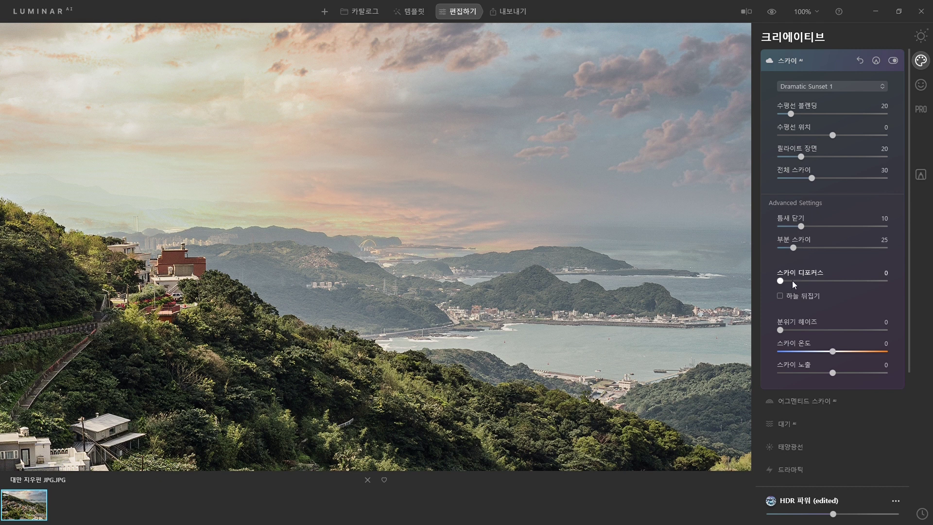
pyautogui.moveTo(639, 193); pyautogui.dragTo(594, 226)
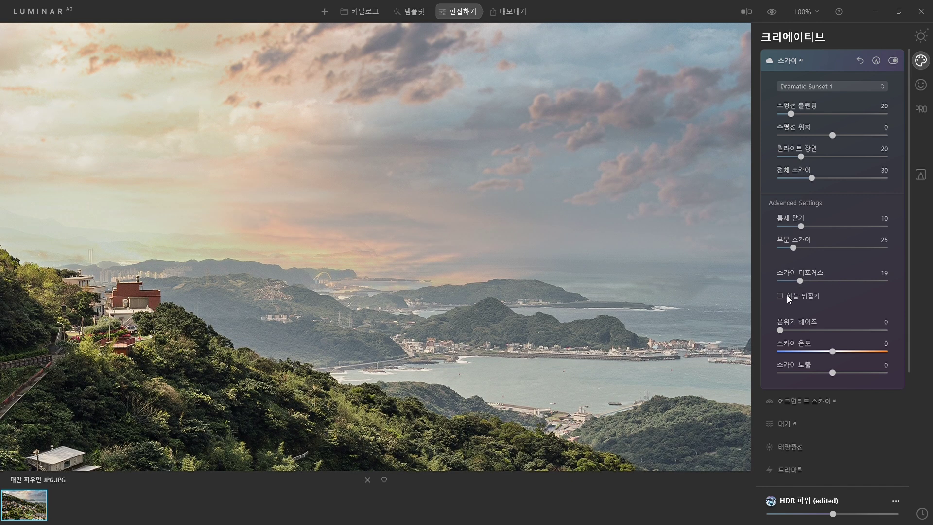
pyautogui.moveTo(580, 232); pyautogui.dragTo(580, 232)
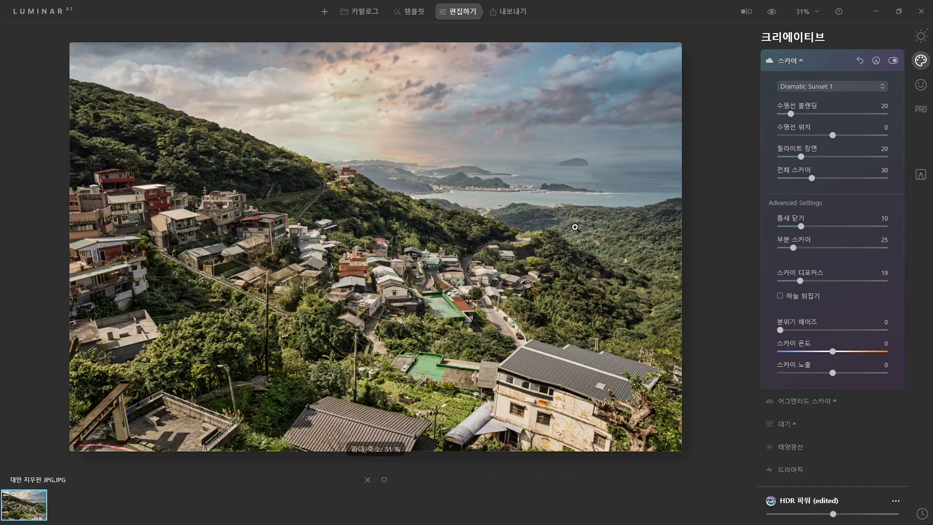
pyautogui.click(781, 298)
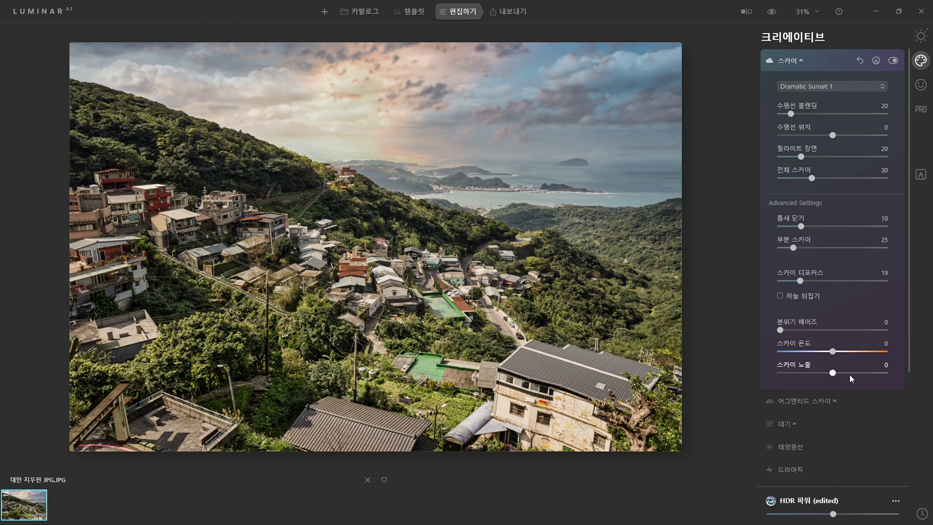
pyautogui.click(792, 61)
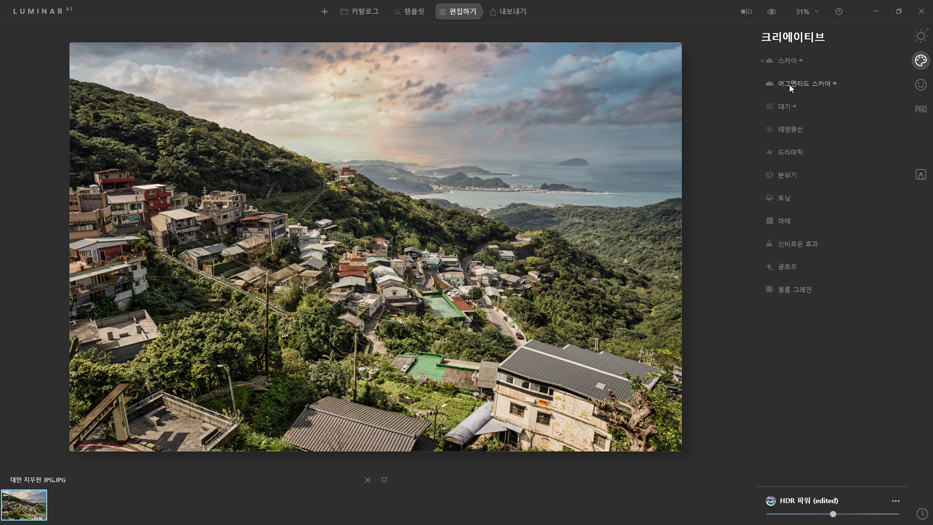
# Add the Birds 3 object with 어그멘티드 스카이, shrink it and place it in the sky above the small island.
pyautogui.click(789, 84)
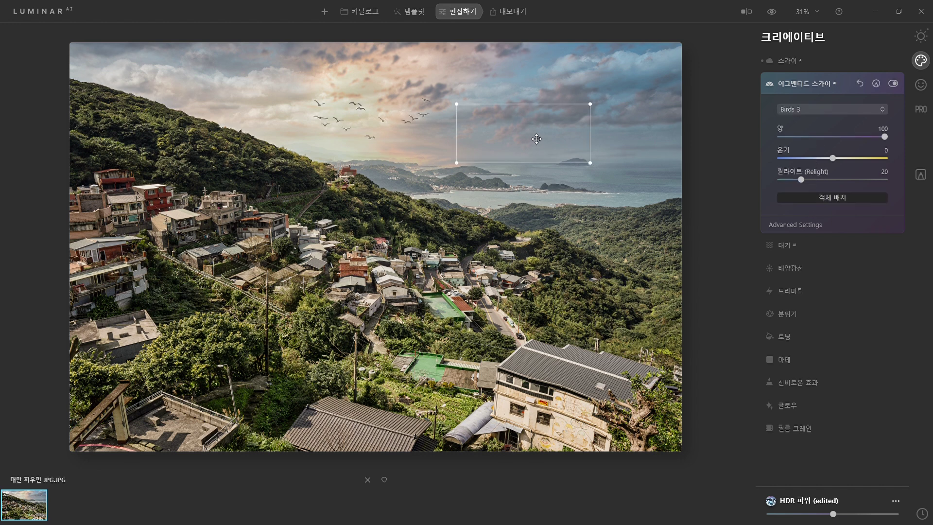
pyautogui.moveTo(535, 140); pyautogui.dragTo(543, 144)
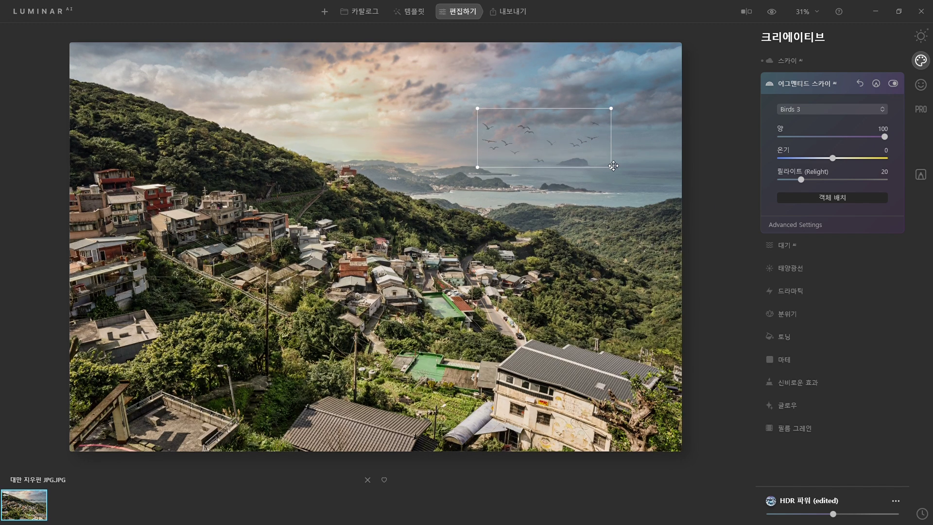
pyautogui.moveTo(613, 176); pyautogui.dragTo(590, 167)
pyautogui.moveTo(540, 144); pyautogui.dragTo(596, 124)
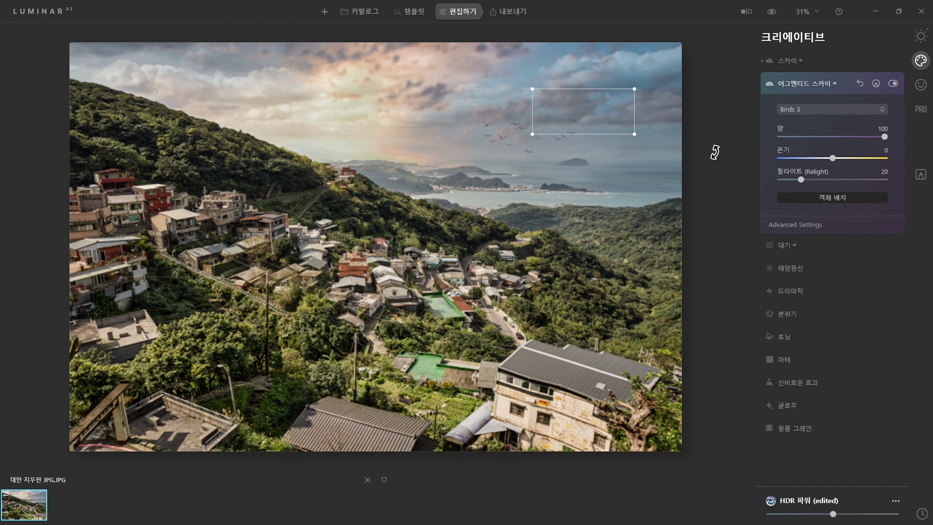
# Try flipping the birds with 객체 뒤집기, turn the flip off, set their defocus (디포커스) to 19 and close the tool.
pyautogui.click(769, 218)
pyautogui.click(800, 223)
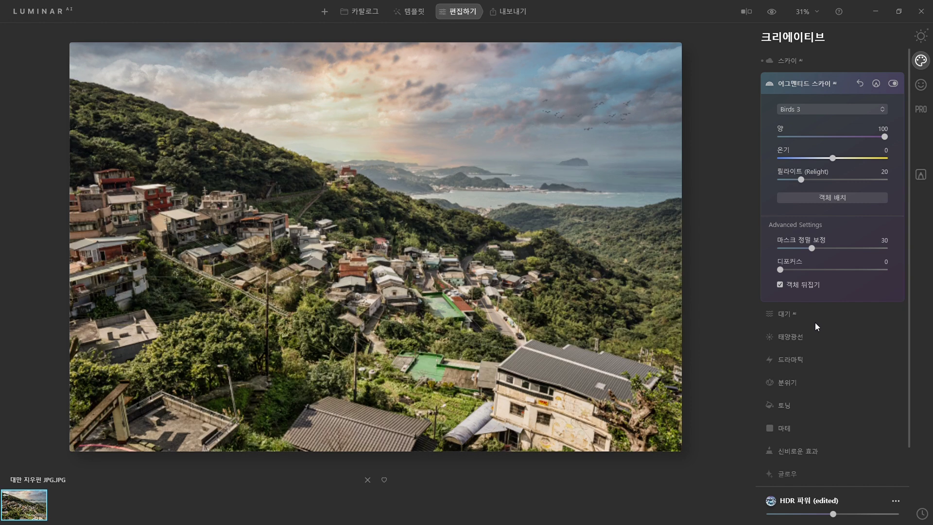
pyautogui.click(795, 284)
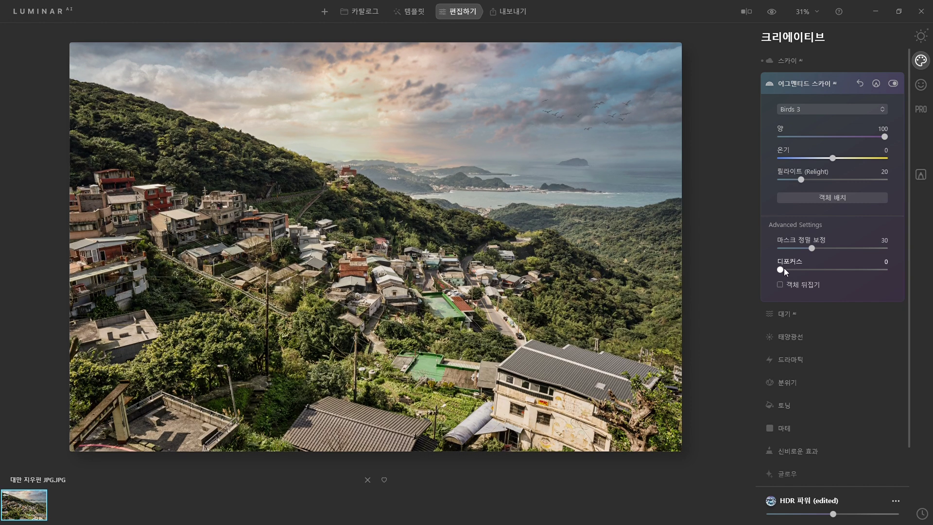
pyautogui.click(604, 127)
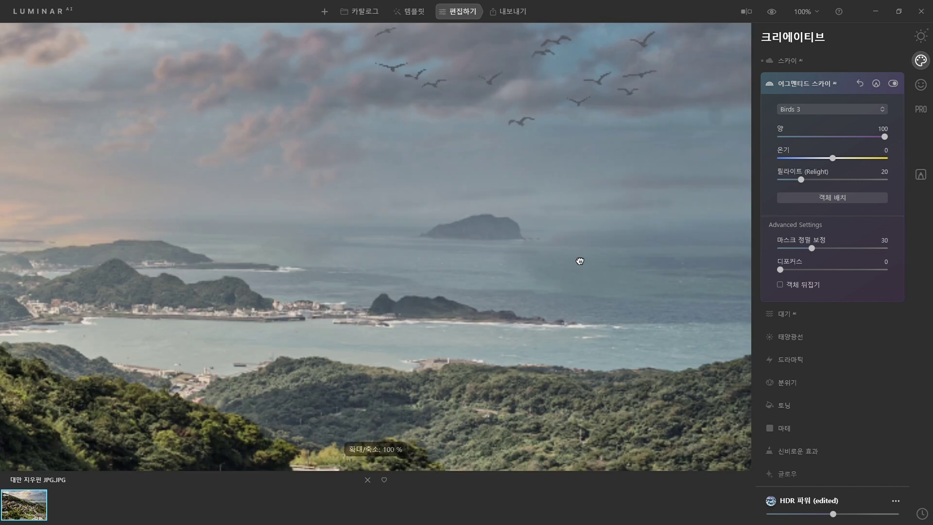
pyautogui.moveTo(580, 261); pyautogui.dragTo(526, 375)
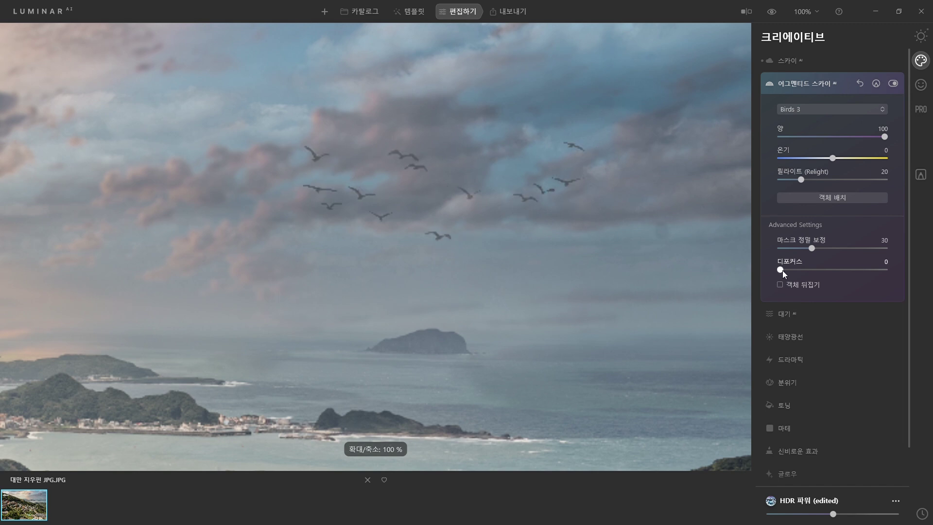
pyautogui.moveTo(795, 270); pyautogui.dragTo(798, 271)
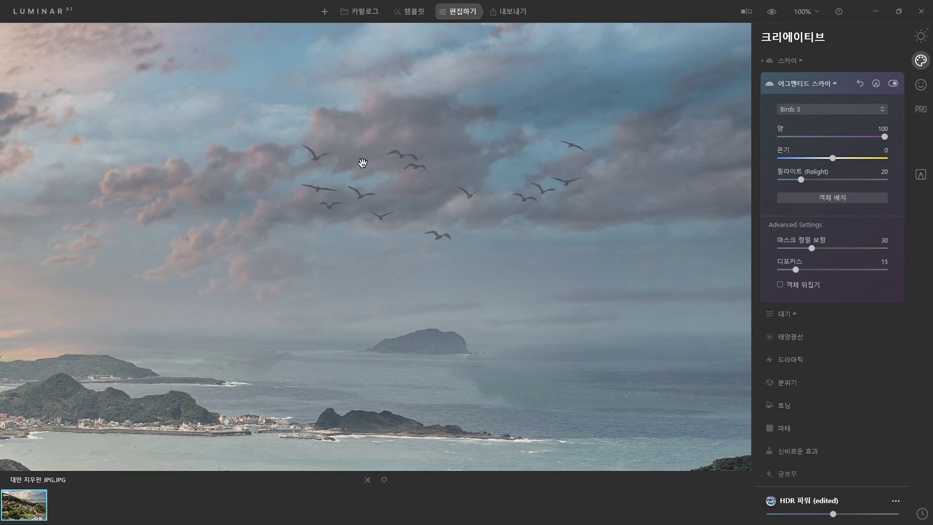
pyautogui.click(797, 269)
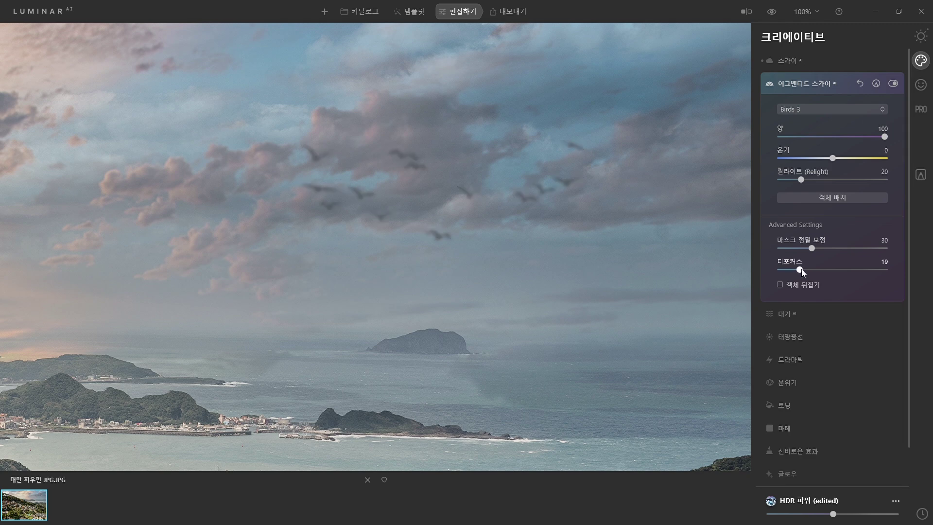
pyautogui.click(784, 86)
pyautogui.hotkey('ctrl', '0')
# Add Layered Fog with the 대기 AI tool, using amount (양) 91, depth (깊이) 51 and lightness (가벼움) 70.
pyautogui.click(786, 108)
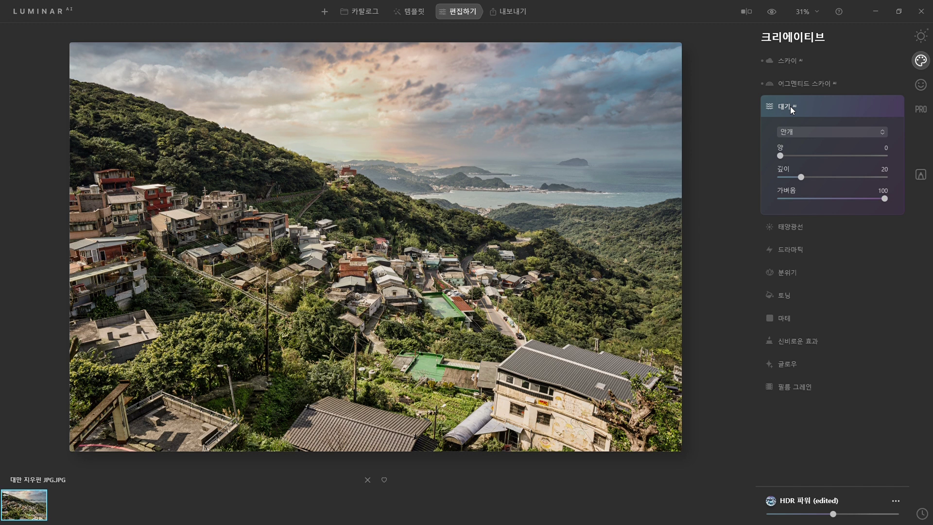
pyautogui.click(813, 133)
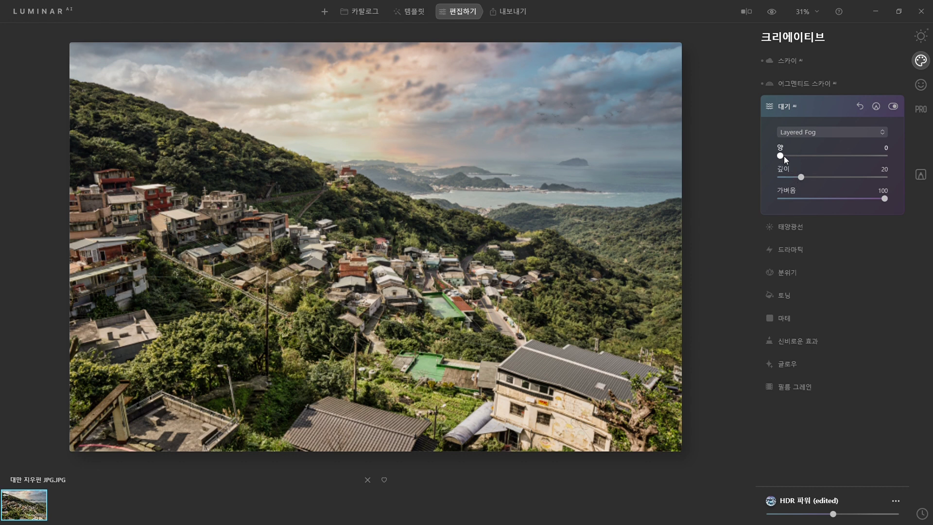
pyautogui.moveTo(780, 155); pyautogui.dragTo(834, 157)
pyautogui.moveTo(801, 177); pyautogui.dragTo(833, 182)
pyautogui.moveTo(884, 199); pyautogui.dragTo(854, 200)
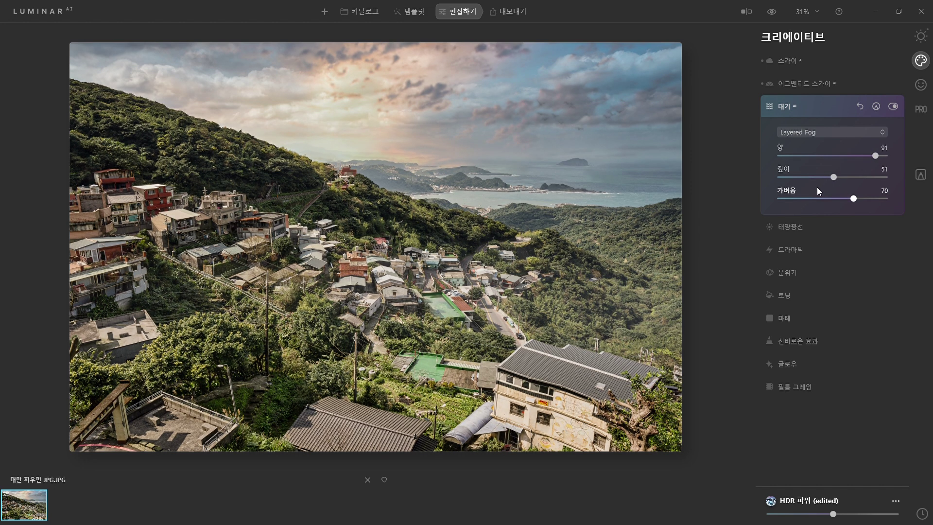
# Refine the fog to amount 87, depth 66 and lightness 66, and close the 대기 tool.
pyautogui.moveTo(834, 178); pyautogui.dragTo(886, 155)
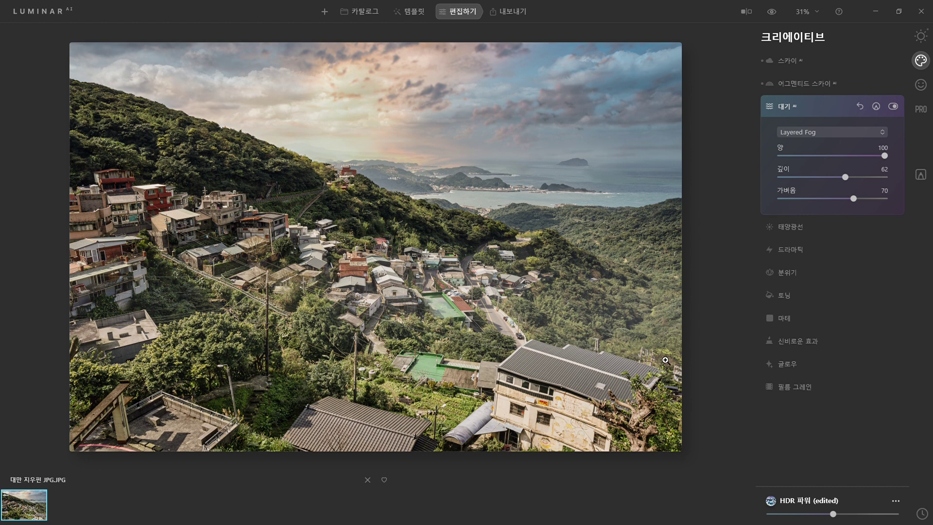
pyautogui.moveTo(845, 178)
pyautogui.mouseDown()
pyautogui.moveTo(807, 181)
pyautogui.moveTo(853, 179)
pyautogui.mouseUp()
pyautogui.moveTo(854, 178); pyautogui.dragTo(835, 178)
pyautogui.moveTo(835, 177); pyautogui.dragTo(850, 198)
pyautogui.moveTo(884, 156); pyautogui.dragTo(872, 155)
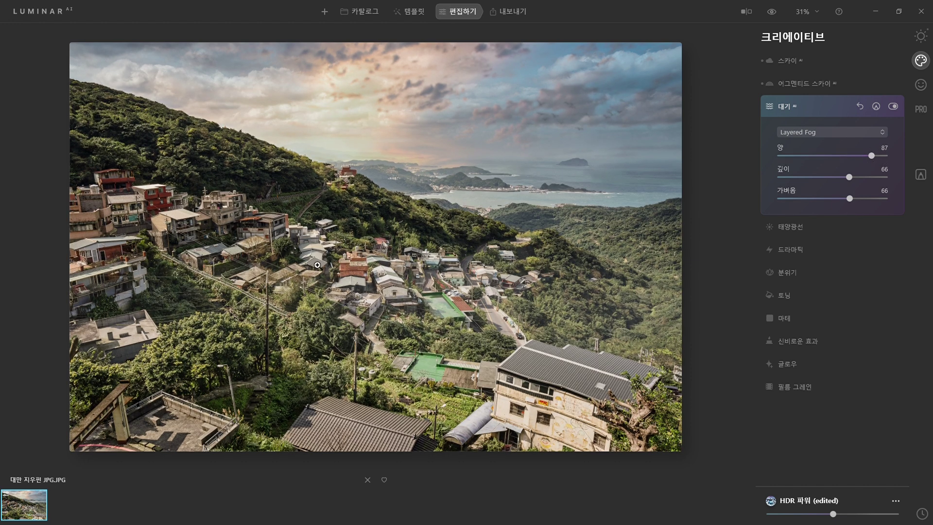
pyautogui.click(841, 109)
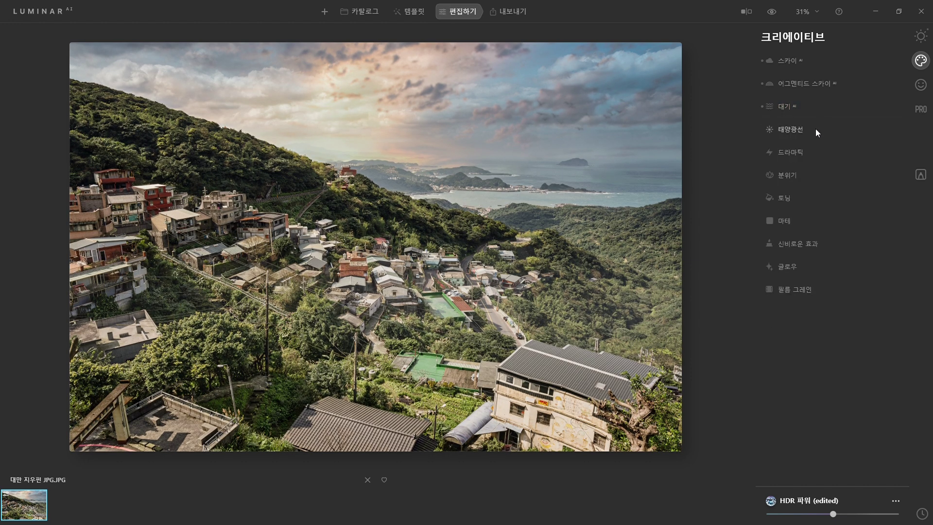
# Add sunrays with the 태양광선 tool, showing the sun center and setting amount (양) to 37 and penetration (침투) to 72.
pyautogui.click(789, 130)
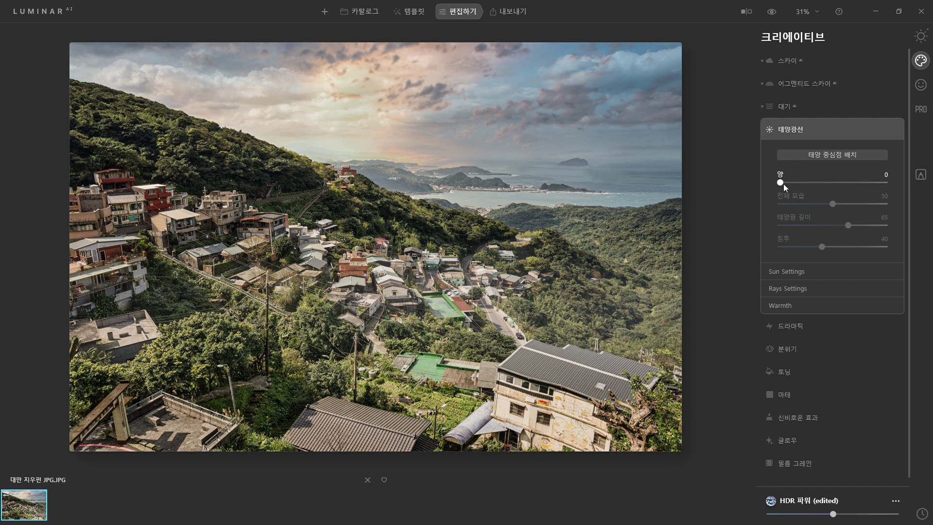
pyautogui.click(819, 155)
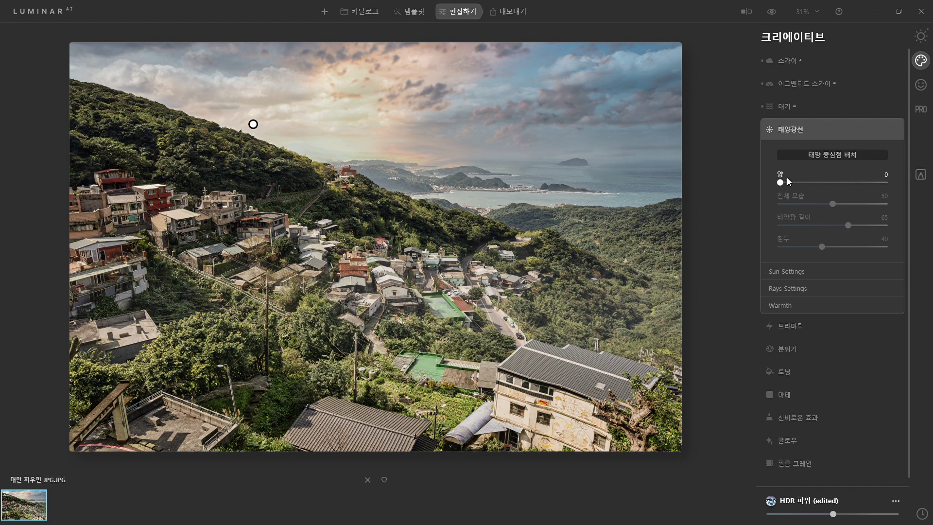
pyautogui.moveTo(780, 184); pyautogui.dragTo(819, 185)
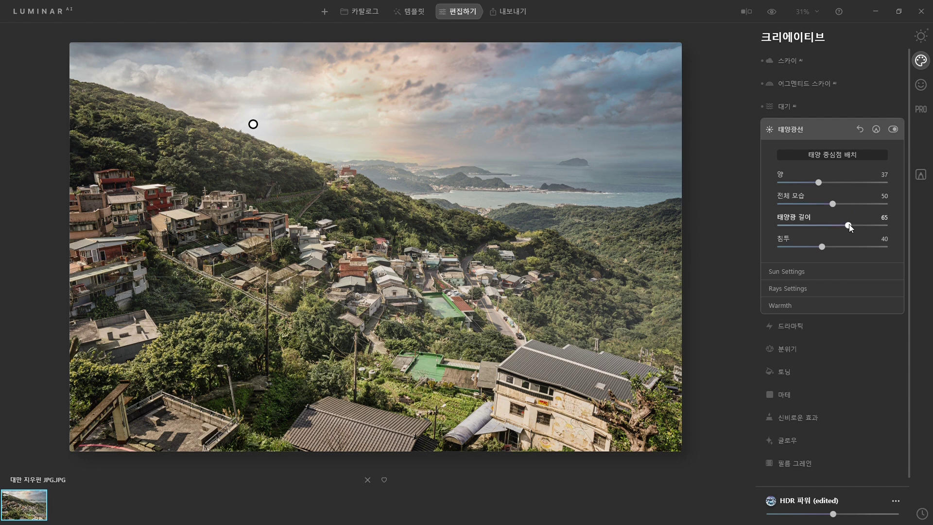
pyautogui.moveTo(822, 247); pyautogui.dragTo(850, 250)
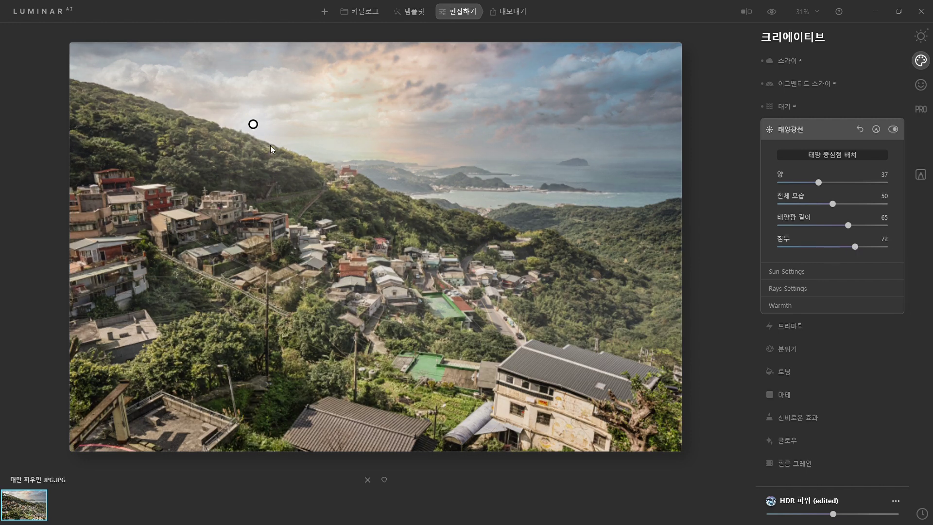
# Move the sun center onto the hillside's ridge line and set the sunrays' penetration (침투) to 68.
pyautogui.moveTo(260, 128); pyautogui.dragTo(275, 133)
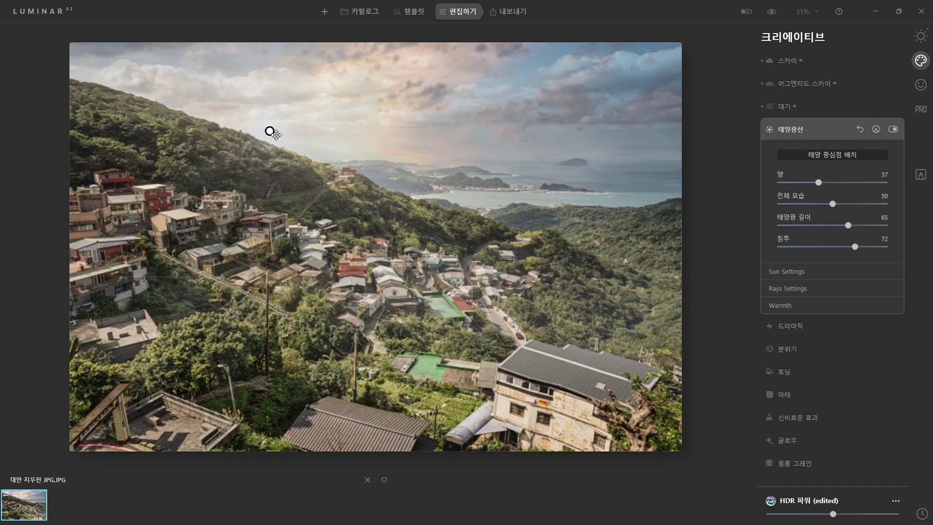
pyautogui.click(855, 247)
pyautogui.moveTo(856, 251)
pyautogui.mouseDown()
pyautogui.moveTo(841, 250)
pyautogui.moveTo(850, 253)
pyautogui.mouseUp()
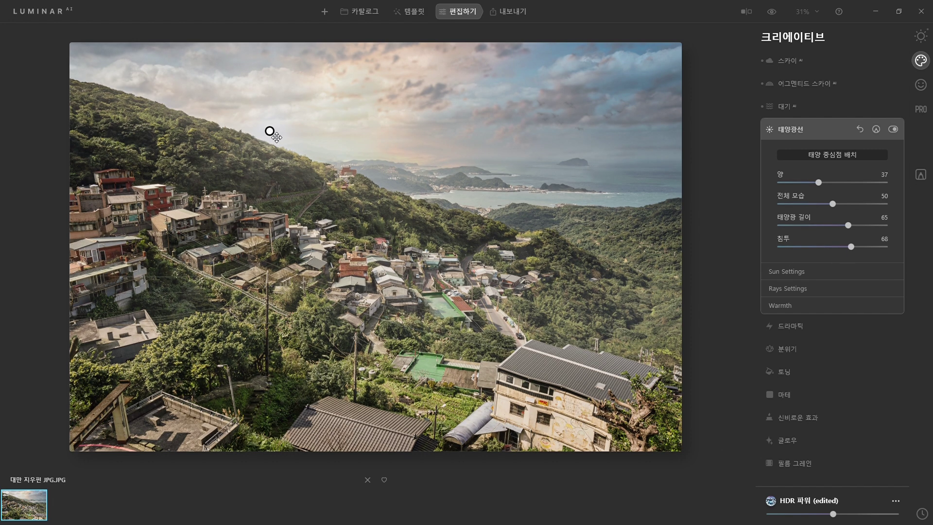
pyautogui.moveTo(276, 137); pyautogui.dragTo(279, 150)
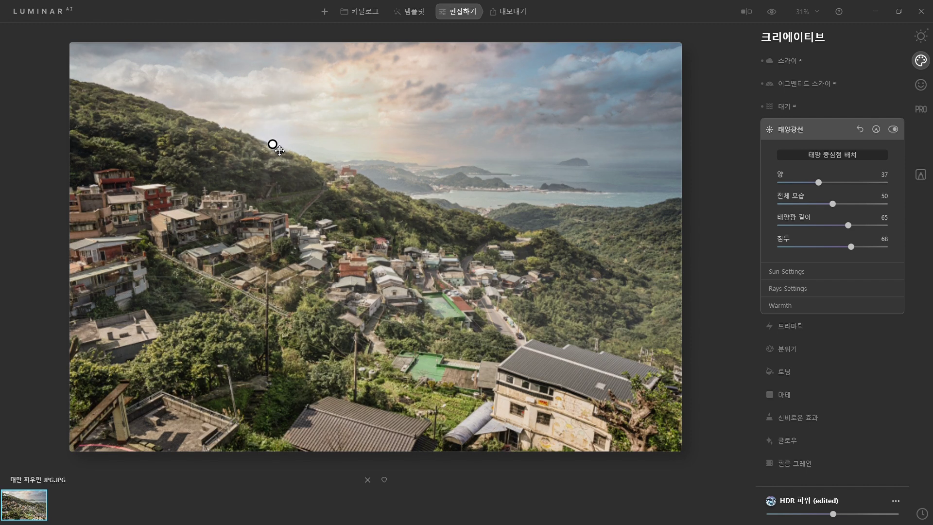
pyautogui.moveTo(279, 148)
pyautogui.mouseDown()
pyautogui.moveTo(313, 151)
pyautogui.moveTo(236, 130)
pyautogui.moveTo(296, 154)
pyautogui.moveTo(551, 124)
pyautogui.moveTo(570, 103)
pyautogui.moveTo(565, 119)
pyautogui.moveTo(564, 104)
pyautogui.moveTo(519, 106)
pyautogui.moveTo(352, 123)
pyautogui.moveTo(279, 141)
pyautogui.mouseUp()
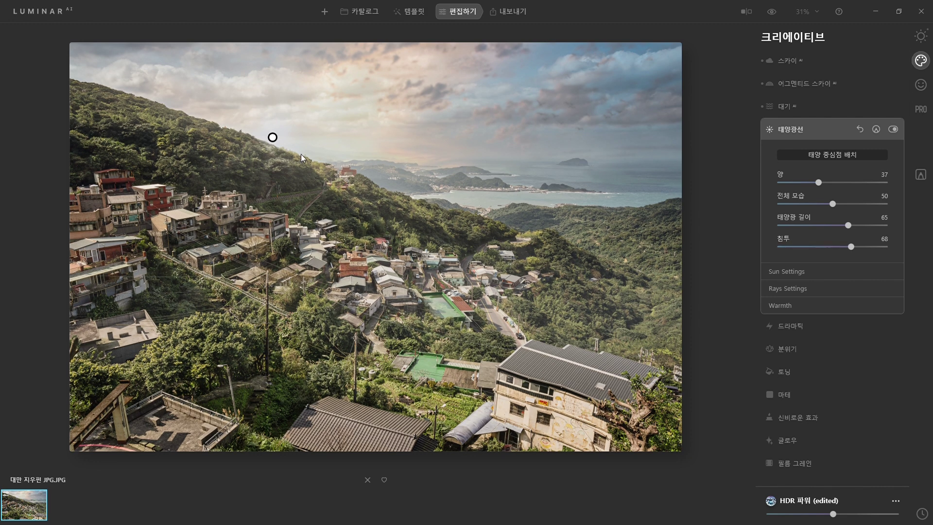
# In the sunrays' Rays Settings, set the number of rays (태양광선의 수) to 73 and shift the sun center slightly down the ridge.
pyautogui.click(804, 273)
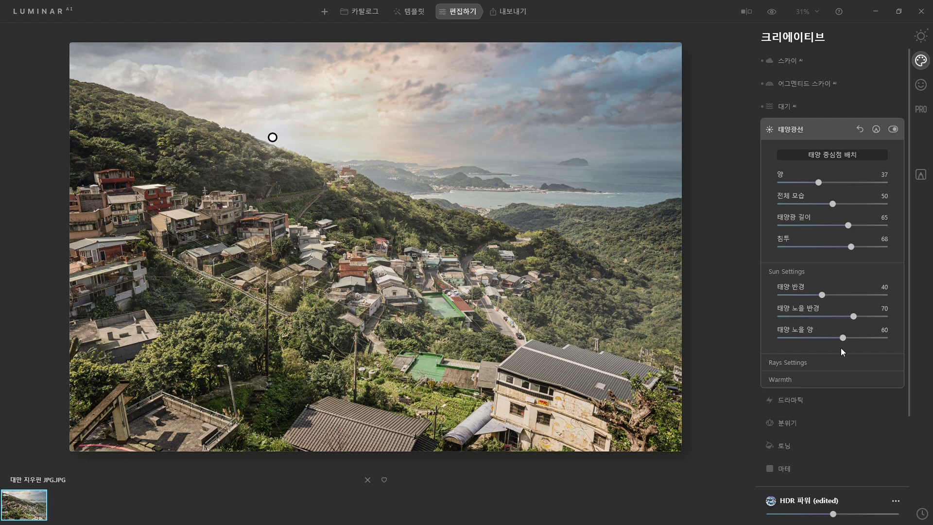
pyautogui.click(803, 366)
pyautogui.scroll(-1, 822, 379)
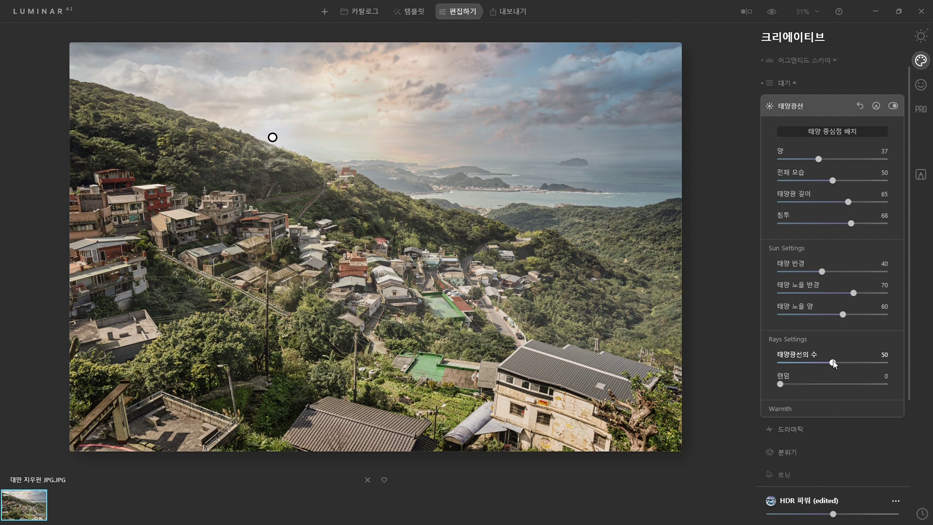
pyautogui.moveTo(835, 364); pyautogui.dragTo(857, 368)
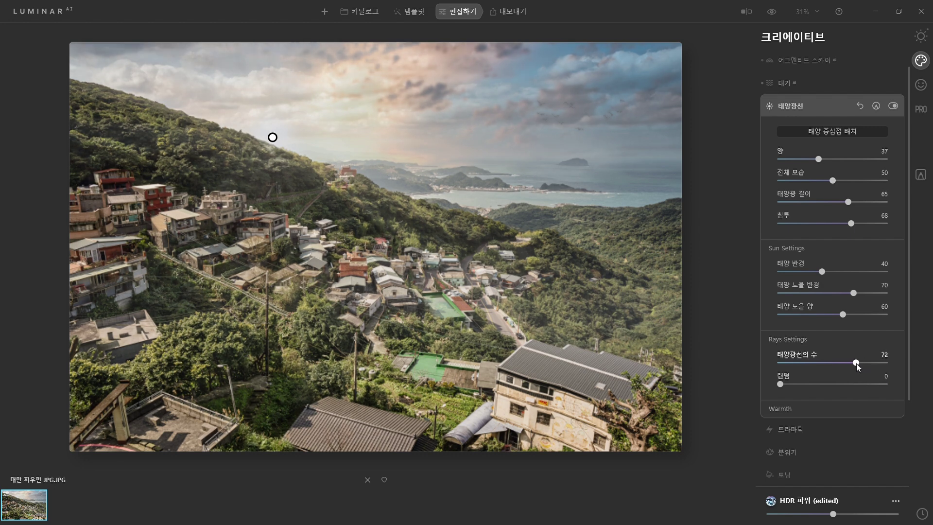
pyautogui.moveTo(280, 146); pyautogui.dragTo(285, 154)
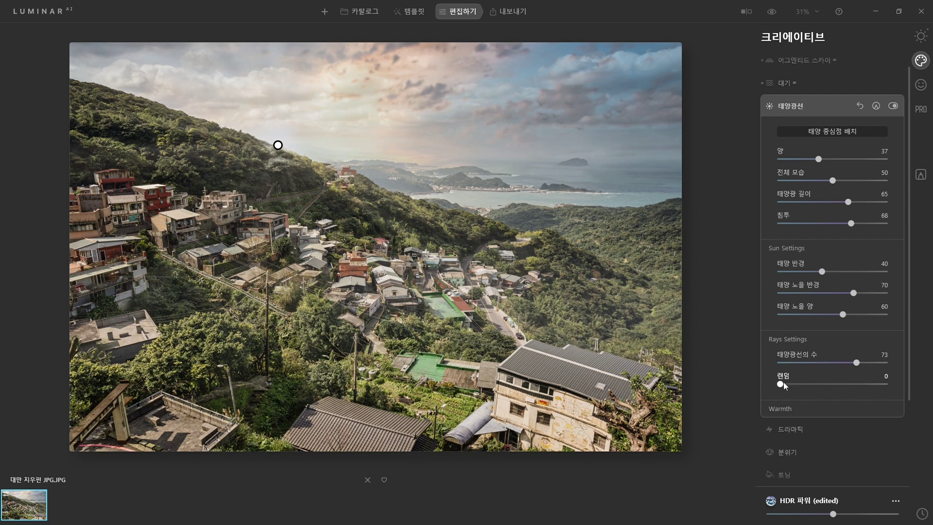
# Warm up the sunrays by setting sun warmth (태양 온기) to 46 and ray warmth (태양광 온기) to 50.
pyautogui.click(783, 409)
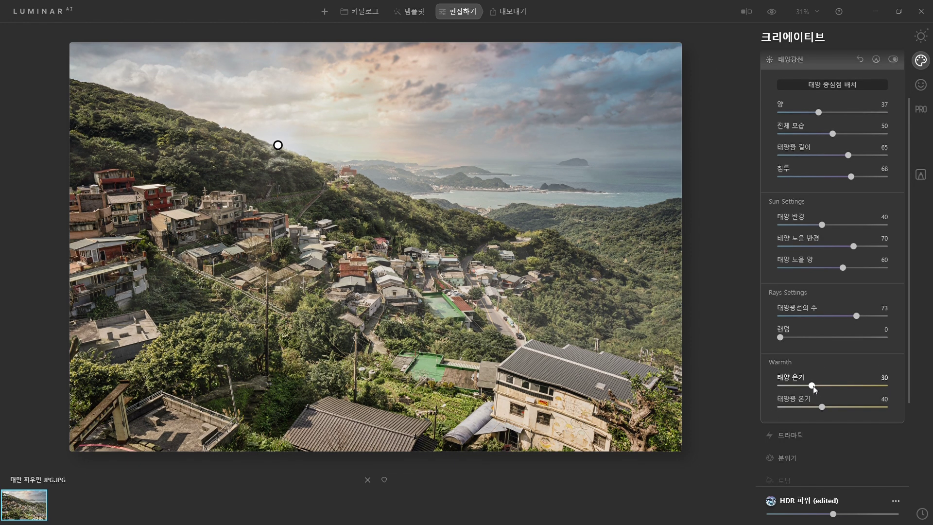
pyautogui.moveTo(818, 385); pyautogui.dragTo(832, 407)
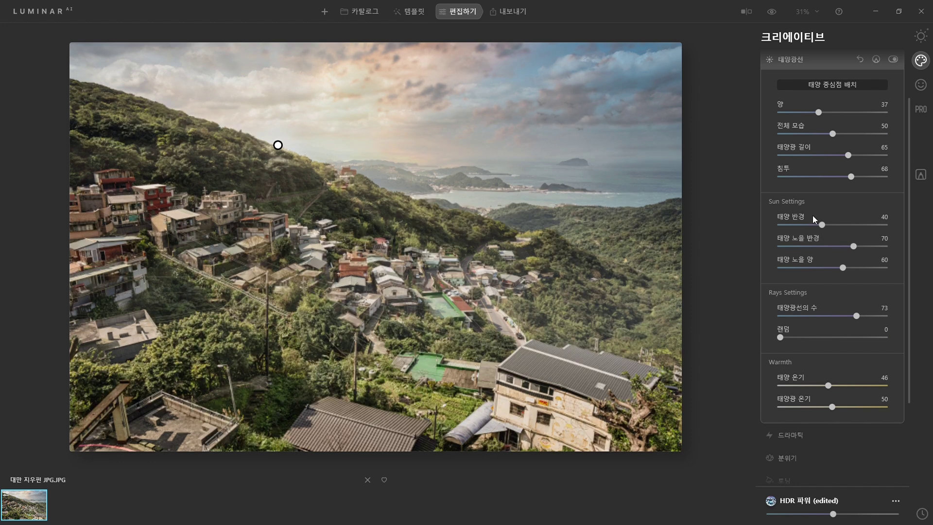
pyautogui.scroll(3, 814, 218)
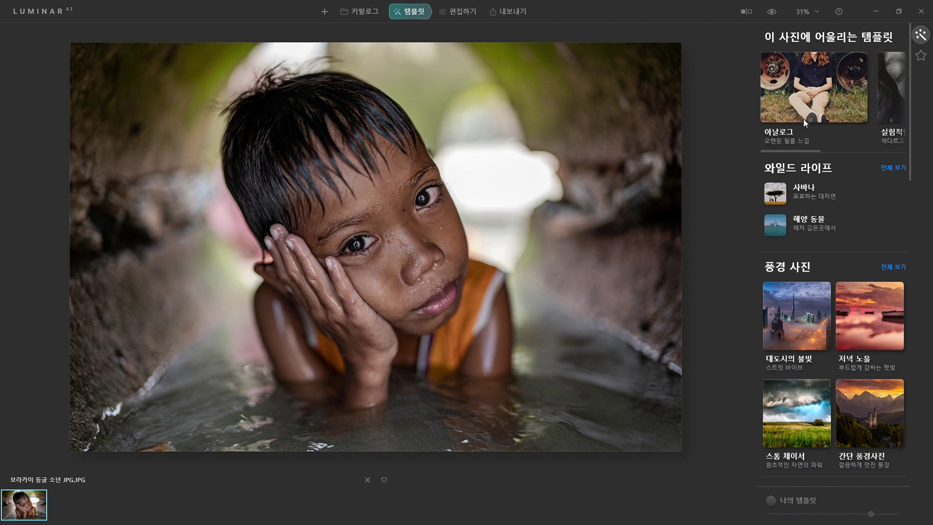
# Preview the 아날로그 collection's templates on the boy's portrait, from 그리운 마음 through 콜드 파이어.
pyautogui.moveTo(801, 152)
pyautogui.mouseDown()
pyautogui.moveTo(884, 157)
pyautogui.moveTo(808, 154)
pyautogui.mouseUp()
pyautogui.click(806, 105)
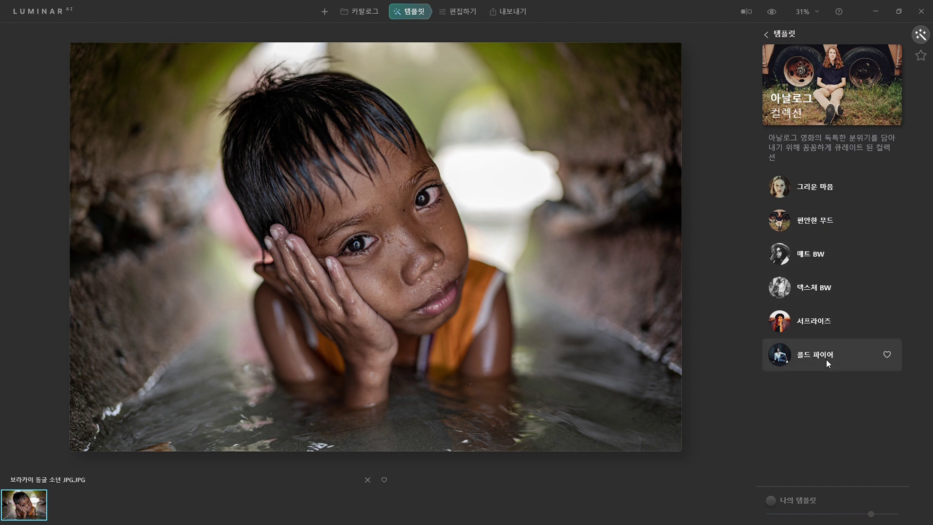
pyautogui.click(824, 185)
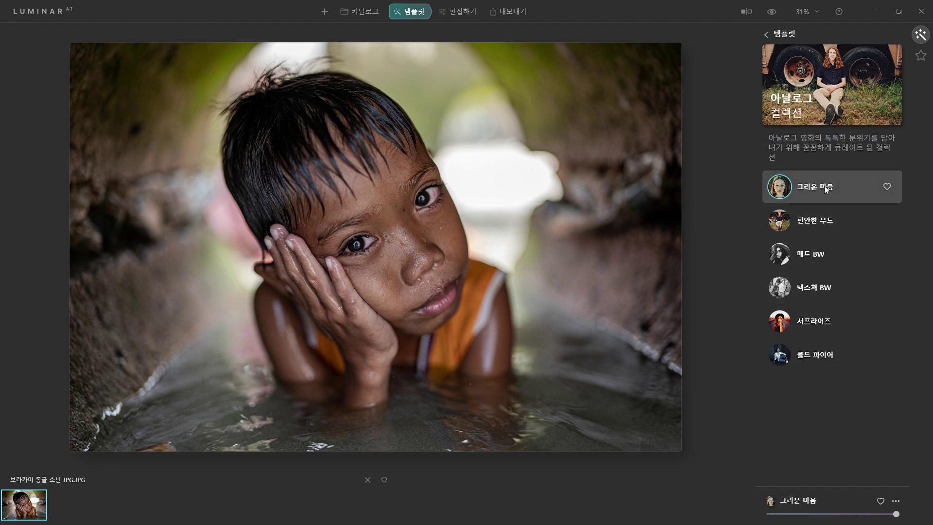
pyautogui.click(827, 218)
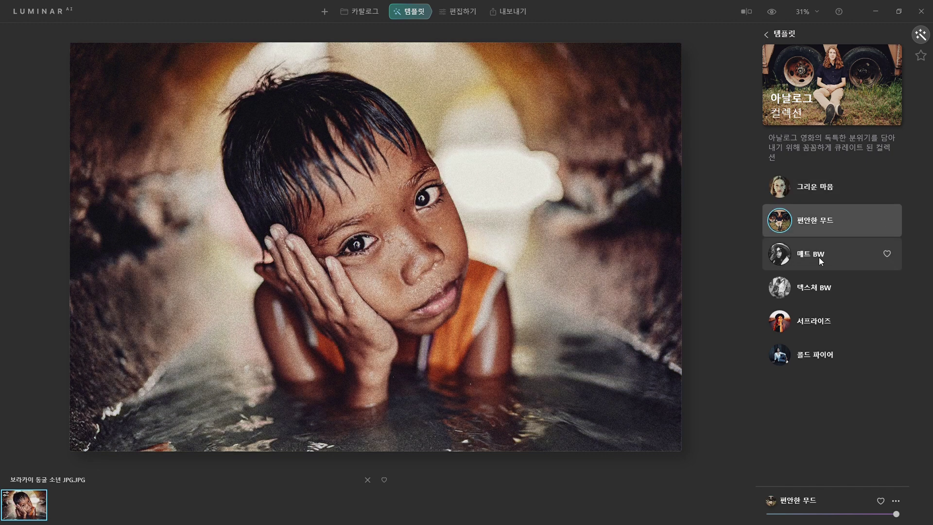
pyautogui.click(818, 258)
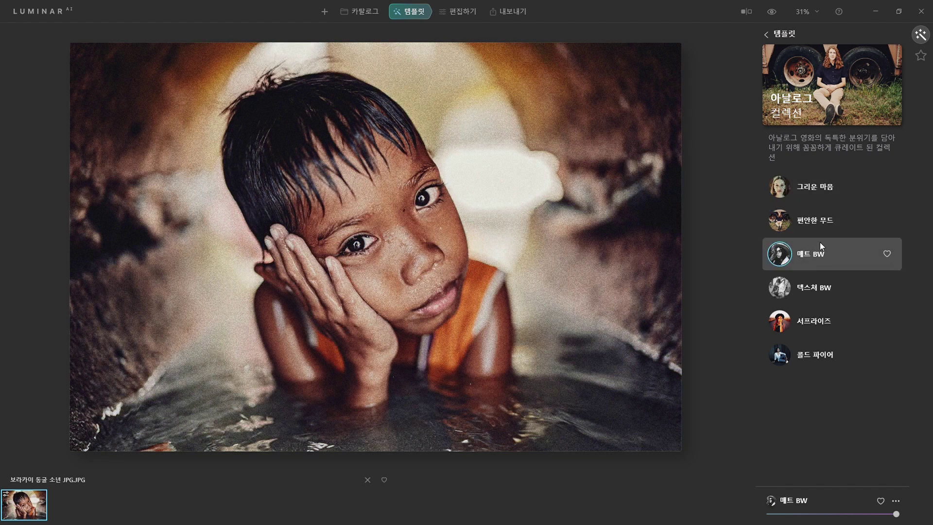
pyautogui.click(828, 295)
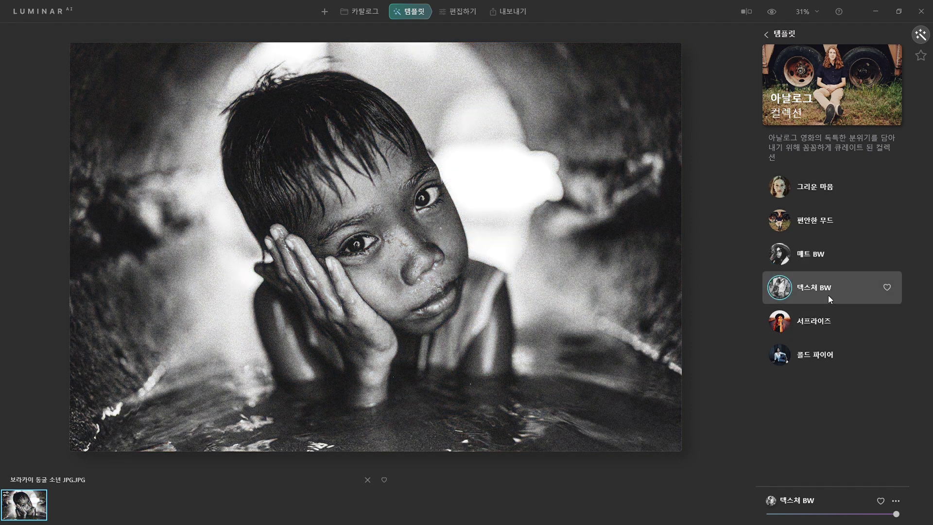
pyautogui.click(822, 328)
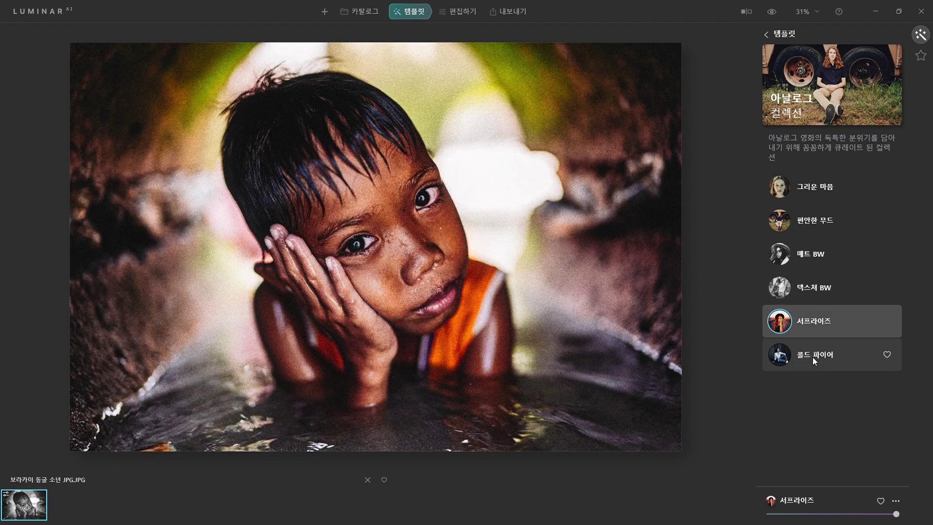
pyautogui.click(813, 357)
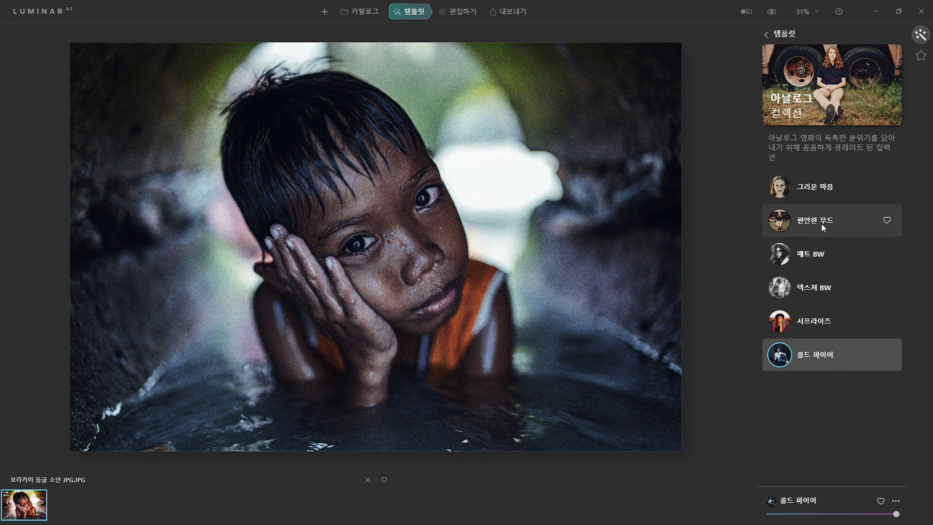
# Apply the 편안한 무드 template to the portrait and reduce its strength to about half.
pyautogui.click(821, 224)
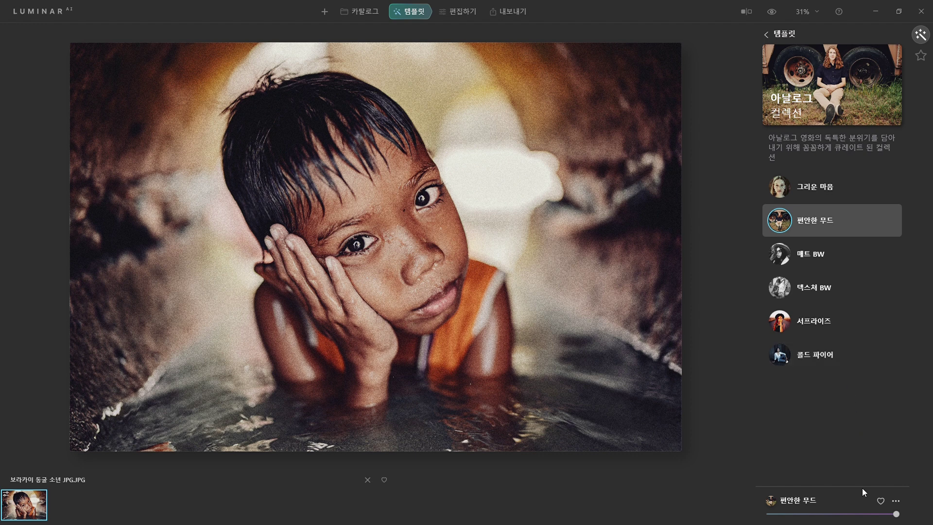
pyautogui.moveTo(896, 514); pyautogui.dragTo(831, 517)
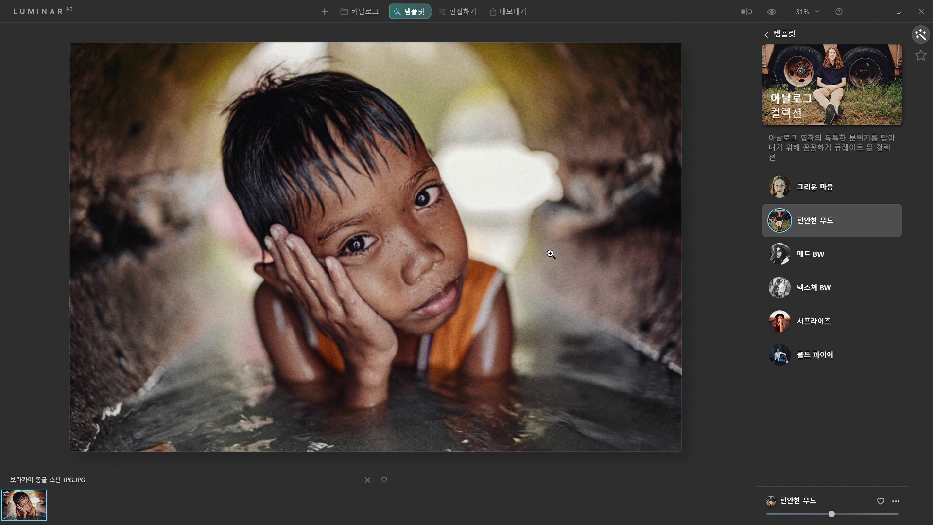
# Retouch the boy's face with the 페이스 AI portrait tool, setting 페이스 라이트 to 40 and 슬림한 페이스 to 41.
pyautogui.click(454, 14)
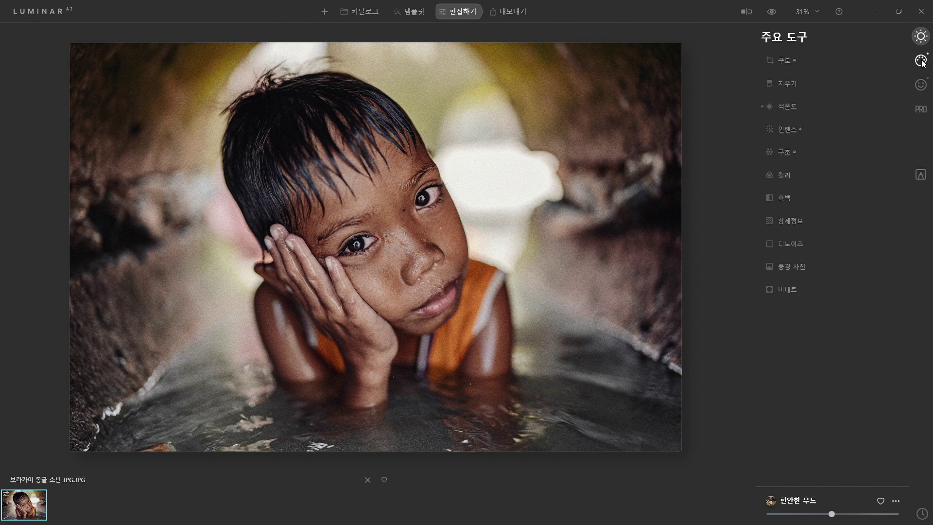
pyautogui.click(922, 86)
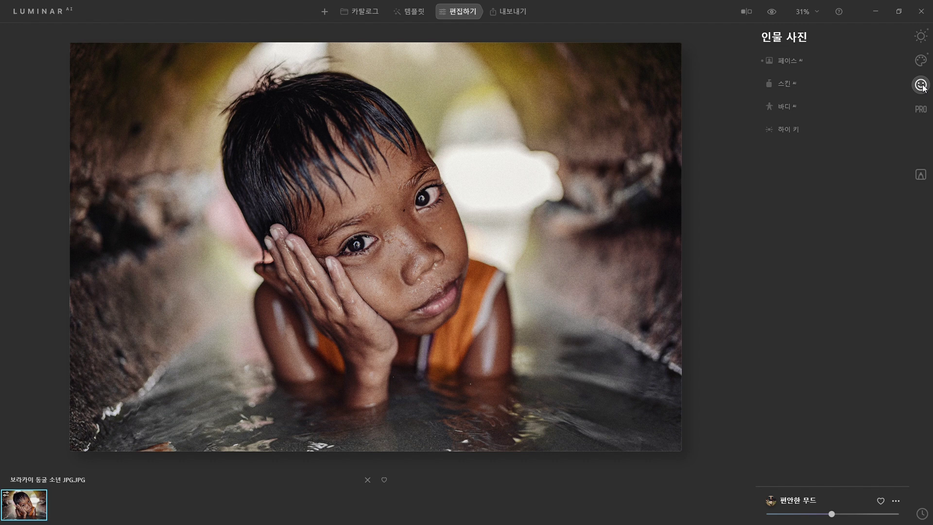
pyautogui.click(798, 61)
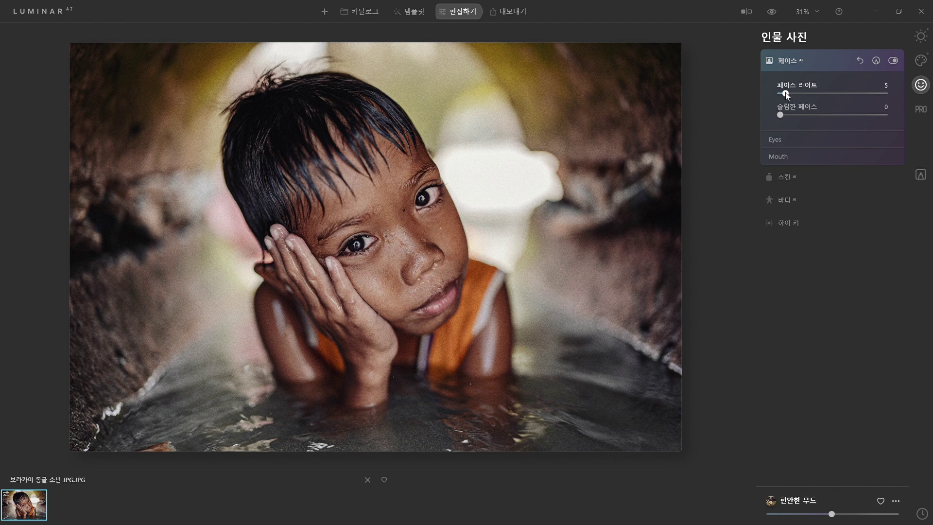
pyautogui.moveTo(786, 93); pyautogui.dragTo(838, 96)
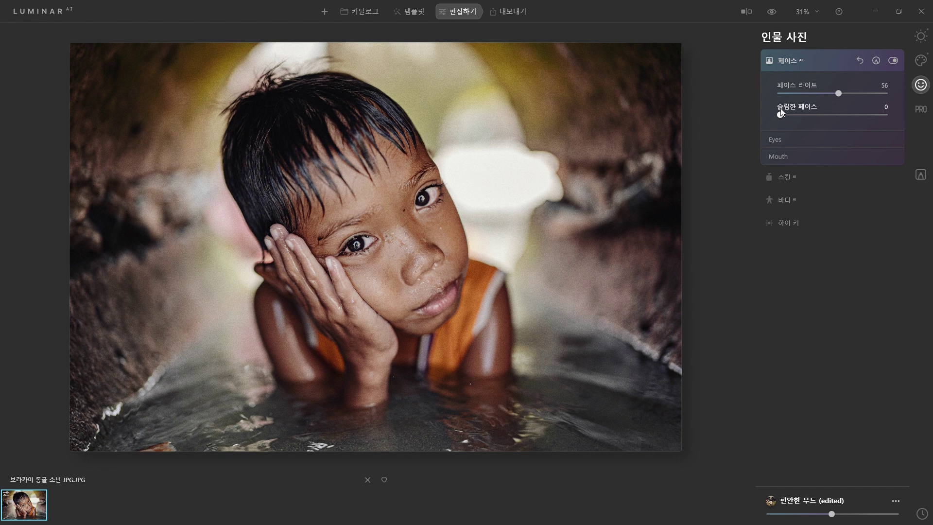
pyautogui.moveTo(782, 117); pyautogui.dragTo(836, 119)
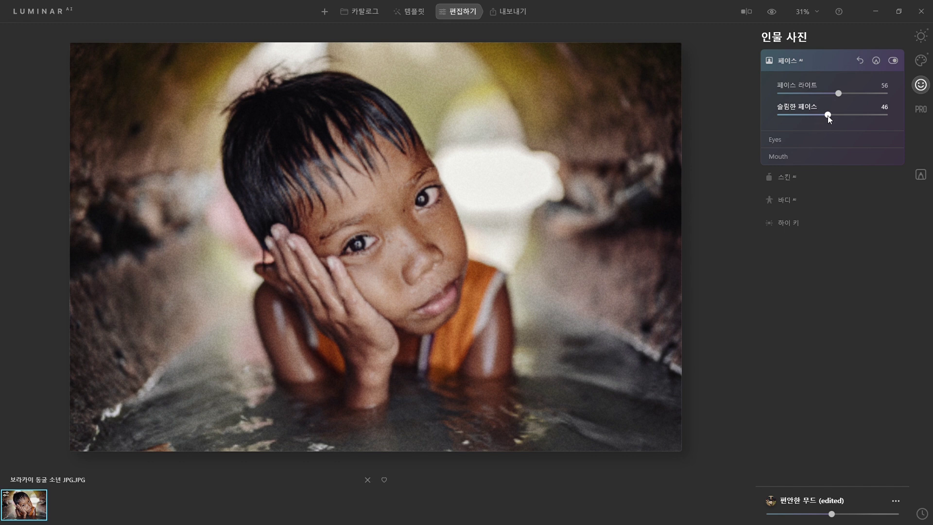
pyautogui.moveTo(827, 93); pyautogui.dragTo(824, 96)
pyautogui.click(824, 94)
pyautogui.click(822, 116)
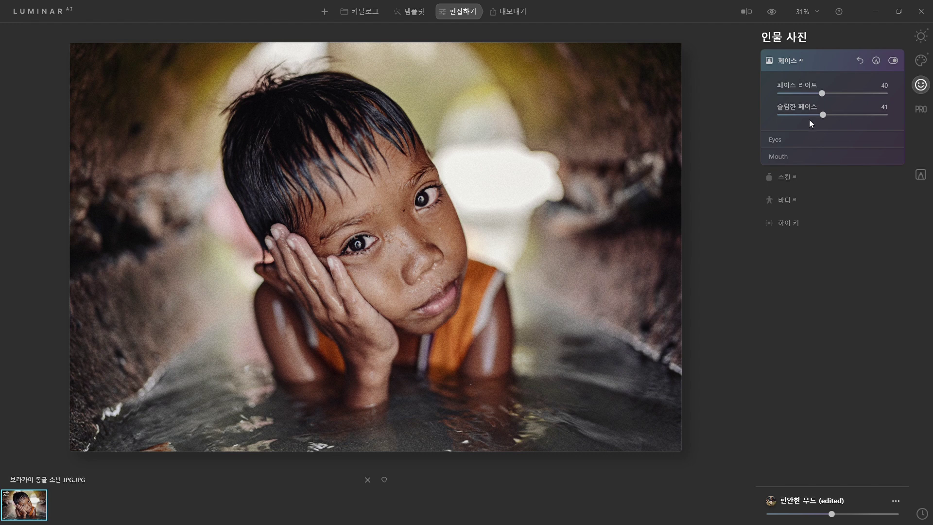
# In the 페이스 AI Eyes settings, set the iris flare (눈동자 플레어) to 85 while checking the eyes up close.
pyautogui.click(799, 137)
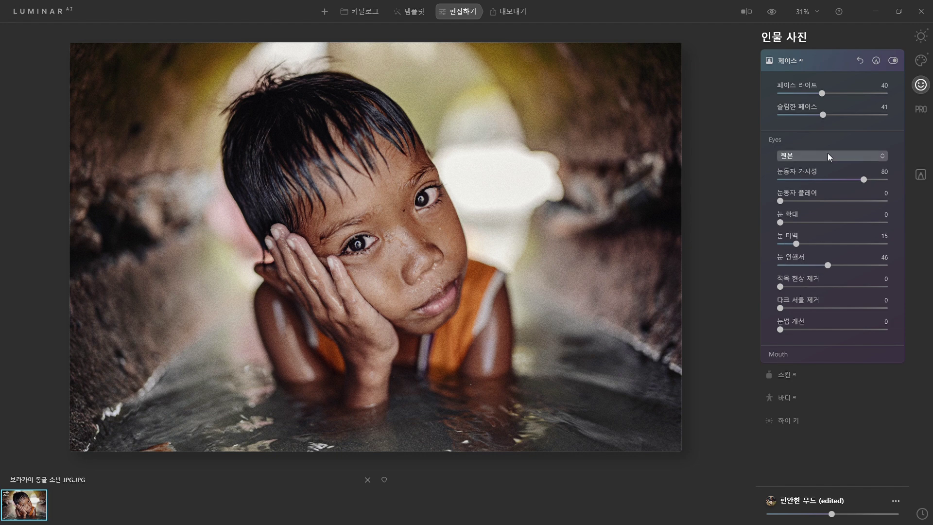
pyautogui.click(426, 208)
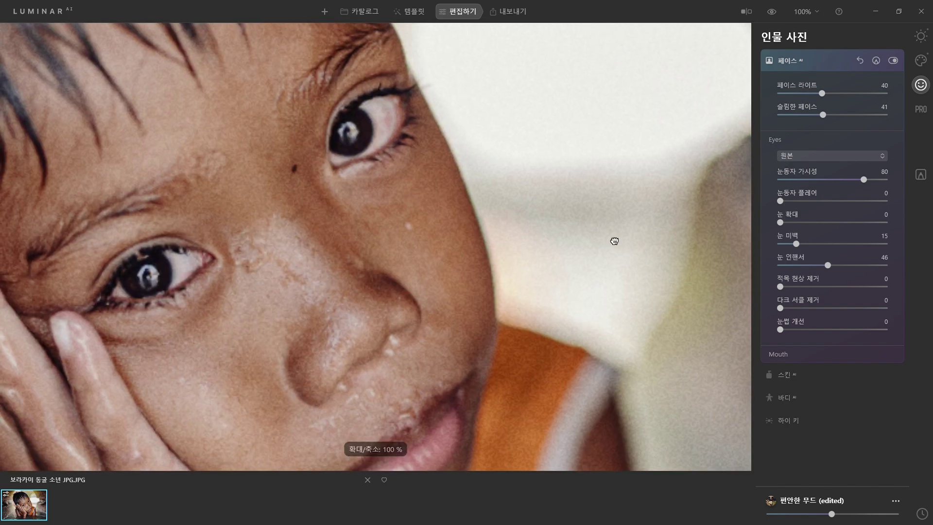
pyautogui.scroll(-10, 583, 291)
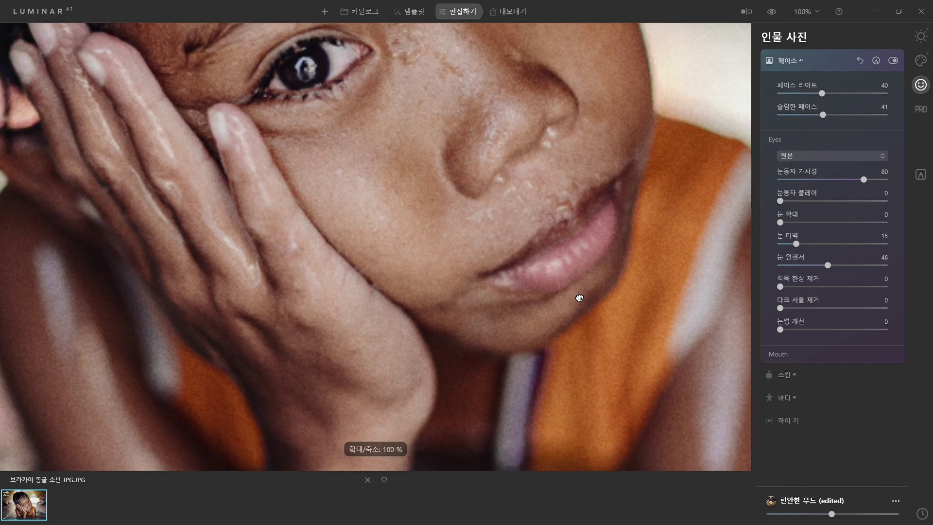
pyautogui.moveTo(540, 293); pyautogui.dragTo(538, 485)
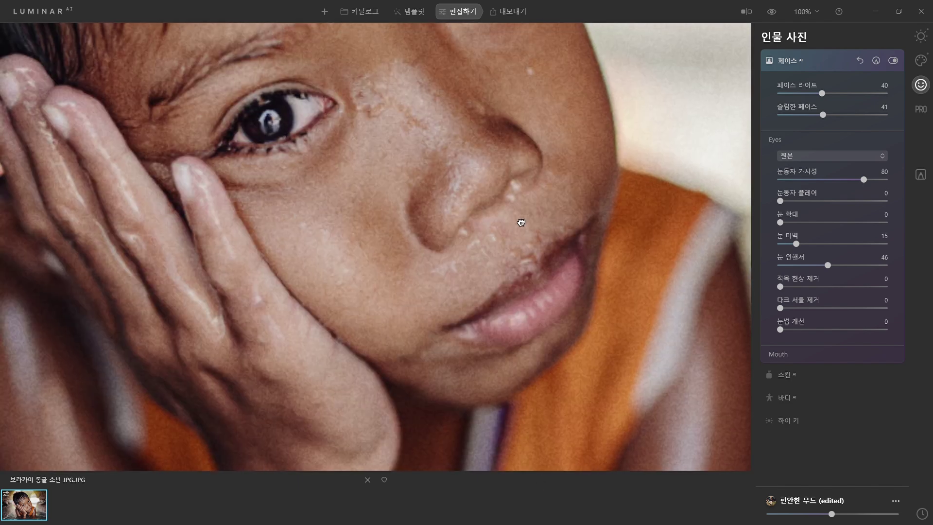
pyautogui.moveTo(520, 220); pyautogui.dragTo(552, 396)
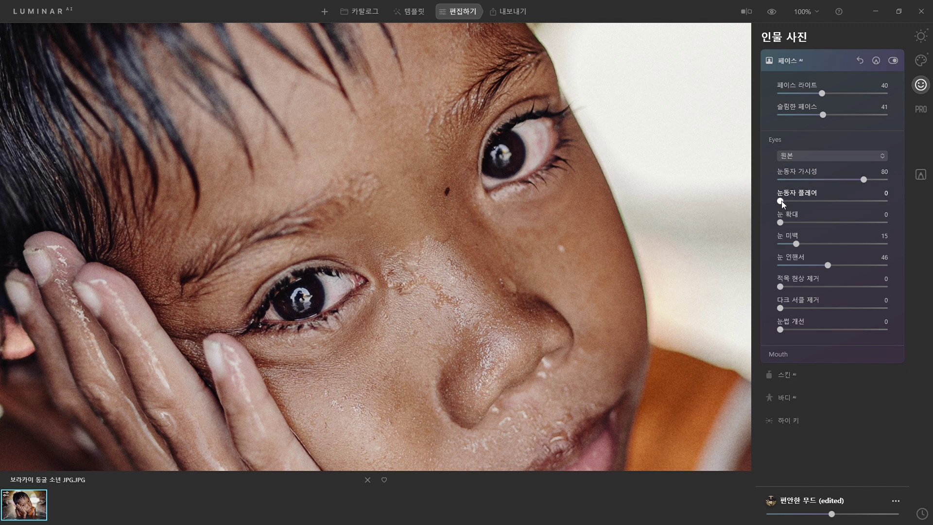
pyautogui.moveTo(839, 201); pyautogui.dragTo(873, 200)
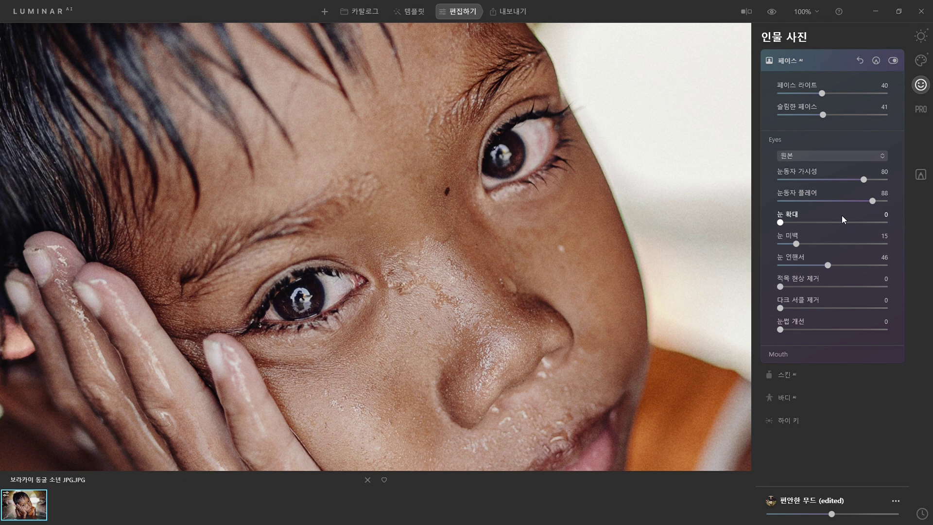
pyautogui.moveTo(874, 201); pyautogui.dragTo(864, 201)
pyautogui.click(494, 218)
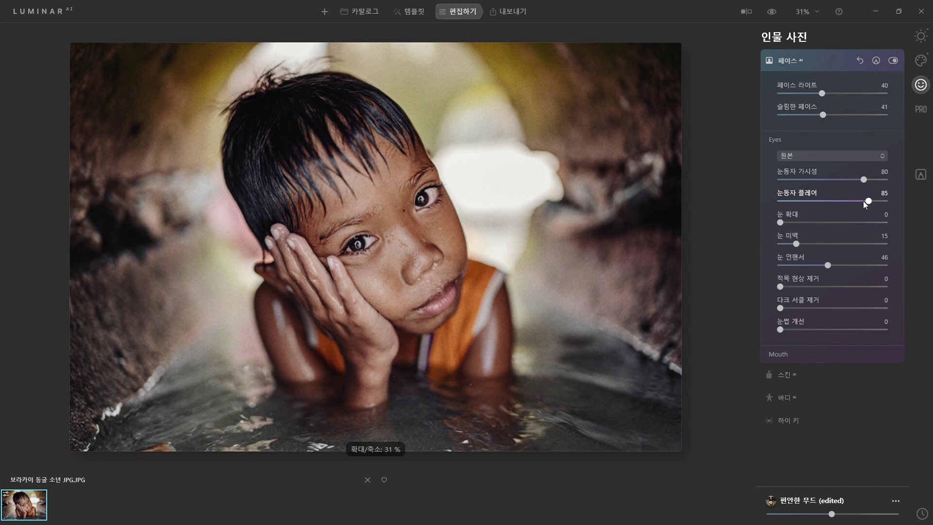
# Compare the whole portrait before and after the edits several times.
pyautogui.click(772, 12)
pyautogui.click(772, 12)
pyautogui.click(773, 12)
pyautogui.click(772, 12)
pyautogui.click(772, 12)
pyautogui.click(772, 12)
pyautogui.click(773, 12)
pyautogui.click(772, 12)
pyautogui.click(772, 13)
pyautogui.click(772, 13)
# Compare the boy's eyes before and after the edits at 100% zoom, and return to the full photo view.
pyautogui.click(425, 205)
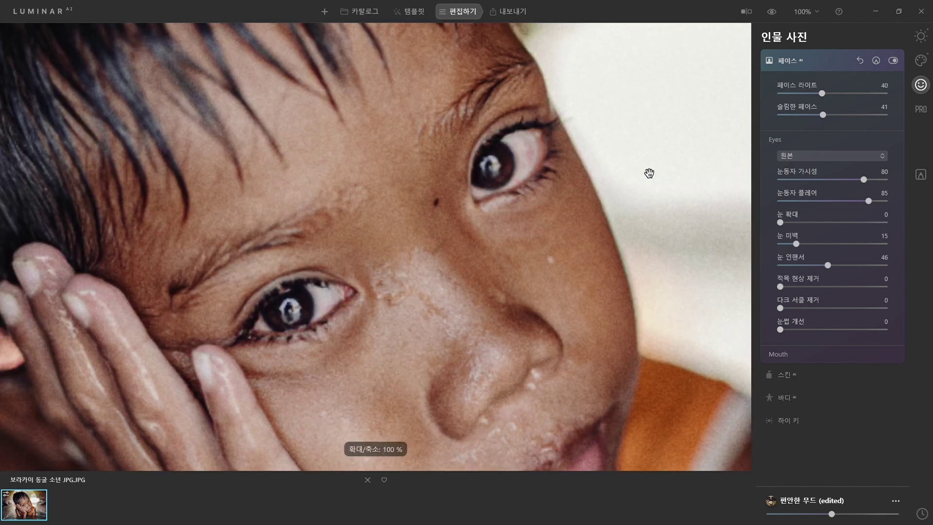
pyautogui.click(772, 13)
pyautogui.click(772, 12)
pyautogui.click(772, 12)
pyautogui.click(772, 13)
pyautogui.click(772, 12)
pyautogui.click(772, 13)
pyautogui.click(772, 12)
pyautogui.click(772, 12)
pyautogui.click(772, 12)
pyautogui.click(772, 12)
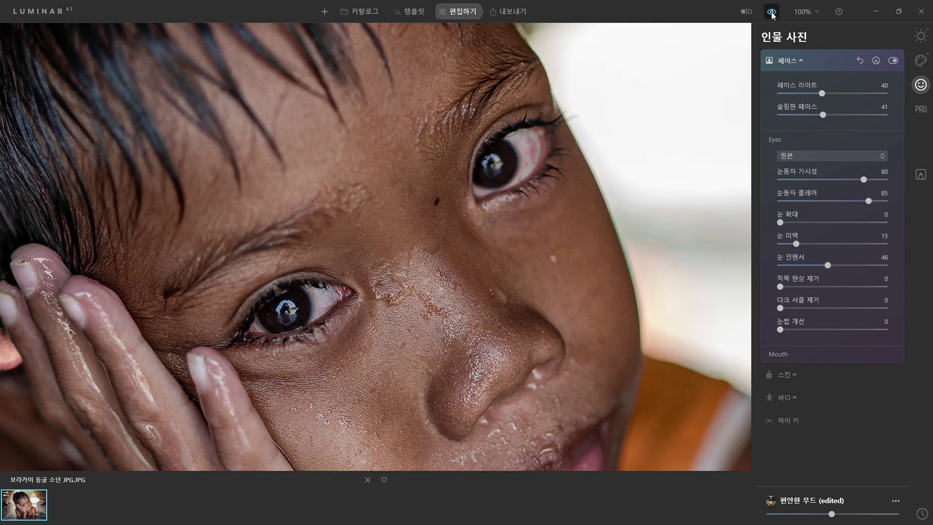
pyautogui.hotkey('ctrl', '0')
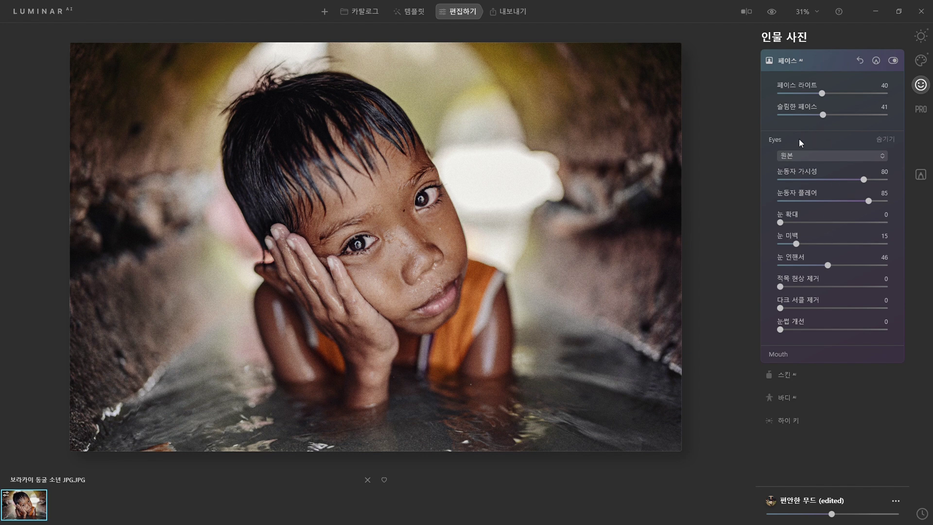
# Examine the Mouth settings of the 페이스 AI tool.
pyautogui.click(795, 356)
pyautogui.scroll(-1, 784, 328)
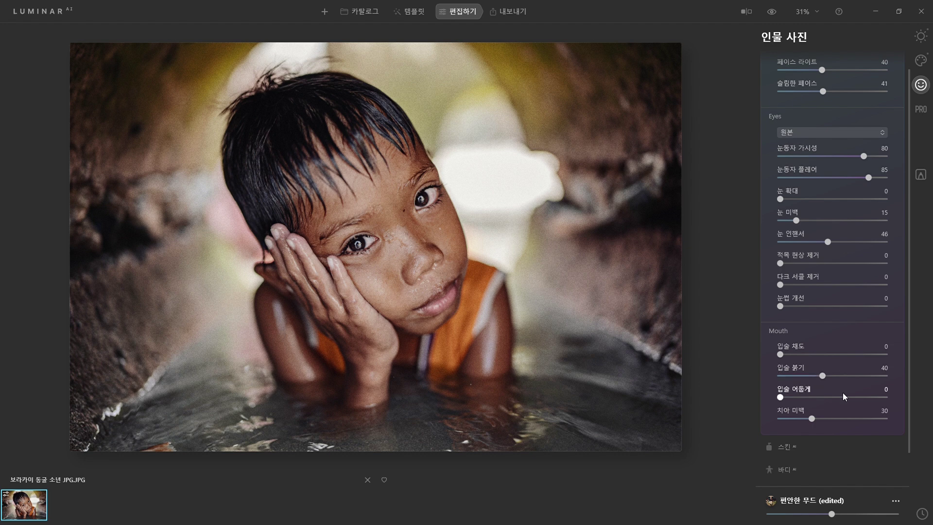
pyautogui.click(813, 331)
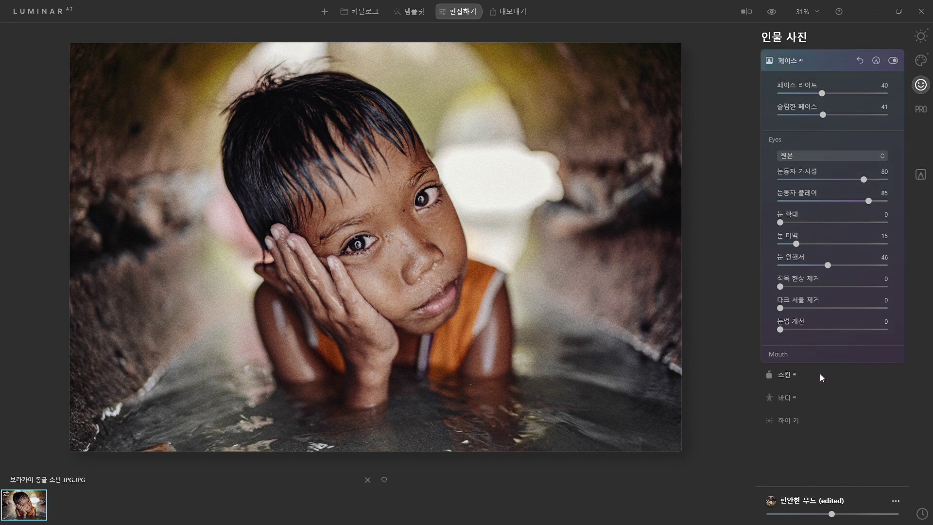
# In the 스킨 AI tool, set the amount (양) to 23 and enable skin defect removal (피부 결함 제거), checking the face up close.
pyautogui.click(789, 377)
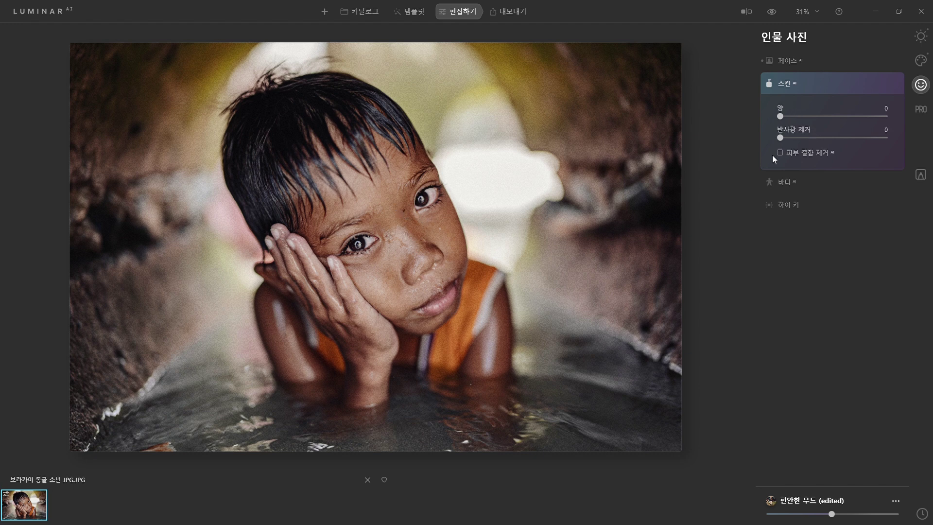
pyautogui.click(396, 213)
pyautogui.moveTo(444, 235); pyautogui.dragTo(493, 225)
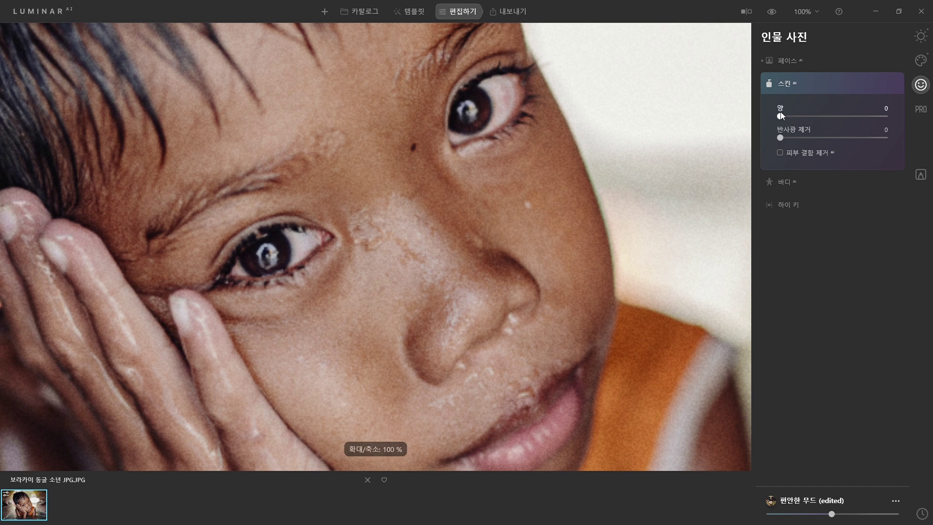
pyautogui.moveTo(781, 116); pyautogui.dragTo(797, 117)
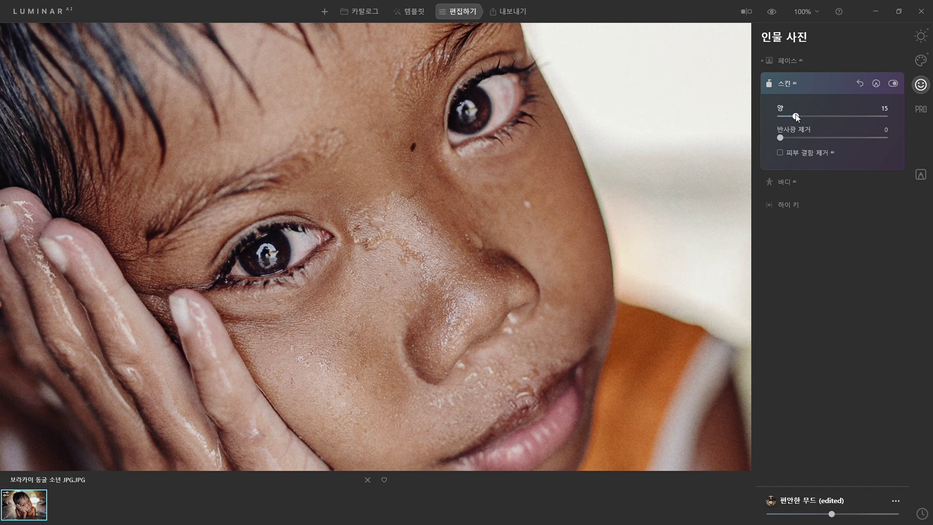
pyautogui.click(780, 153)
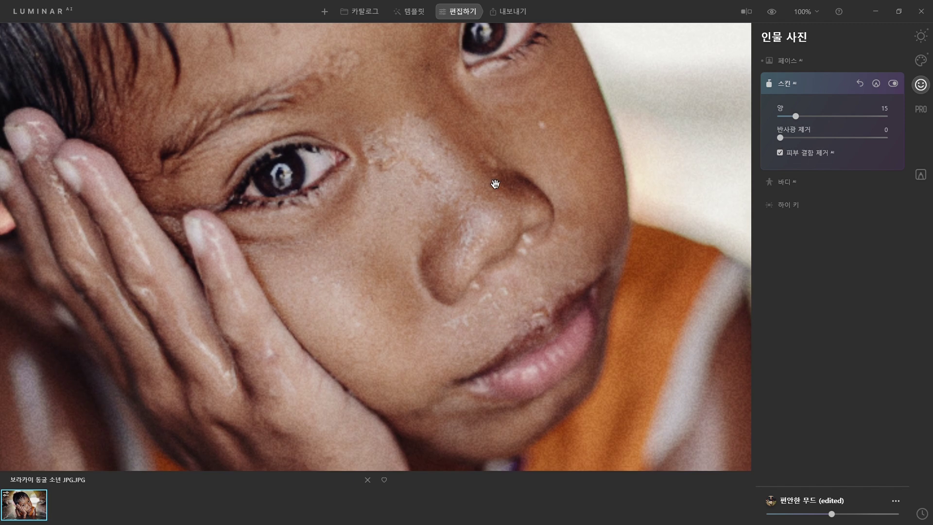
pyautogui.click(790, 153)
pyautogui.moveTo(796, 117); pyautogui.dragTo(805, 118)
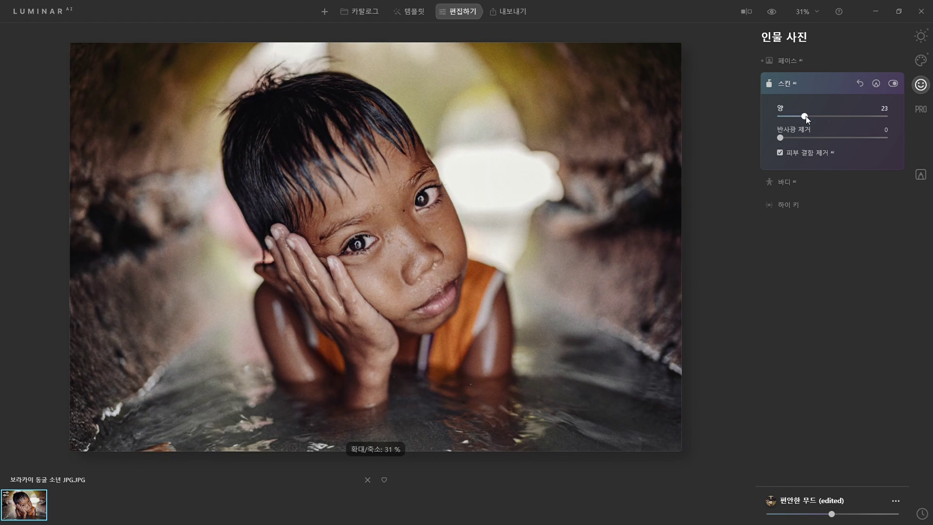
# Compare the boy's skin with and without 피부 결함 제거, and close the 스킨 AI settings.
pyautogui.click(780, 152)
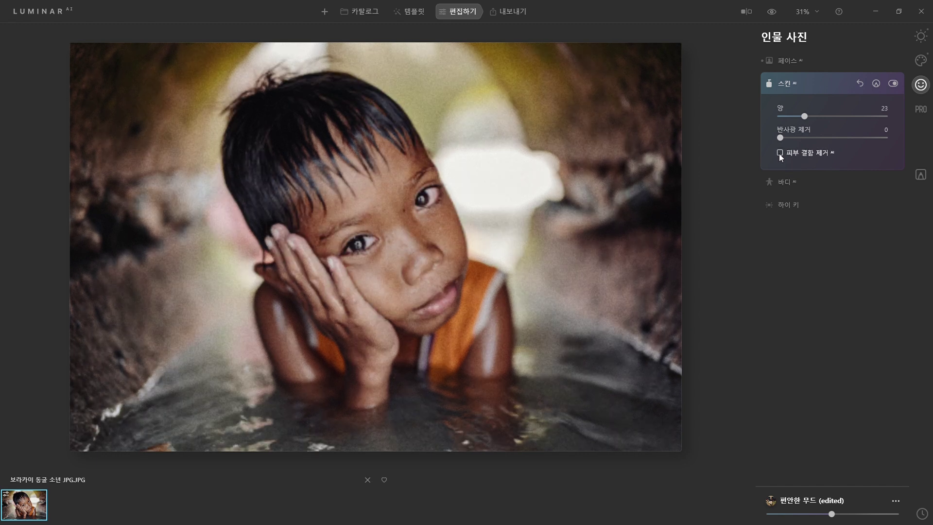
pyautogui.click(780, 152)
pyautogui.click(780, 153)
pyautogui.click(791, 85)
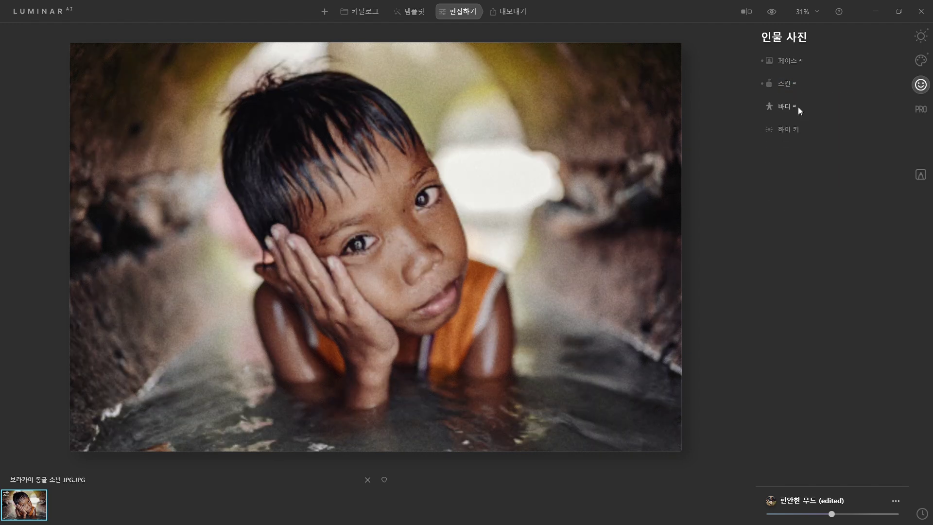
# Look over the 바디 AI settings and export the finished portrait to disk.
pyautogui.click(798, 107)
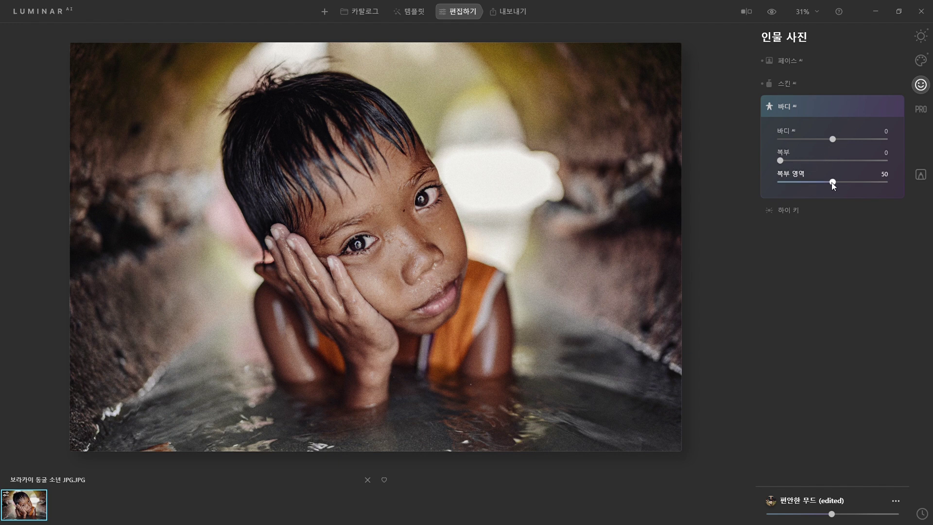
pyautogui.click(819, 107)
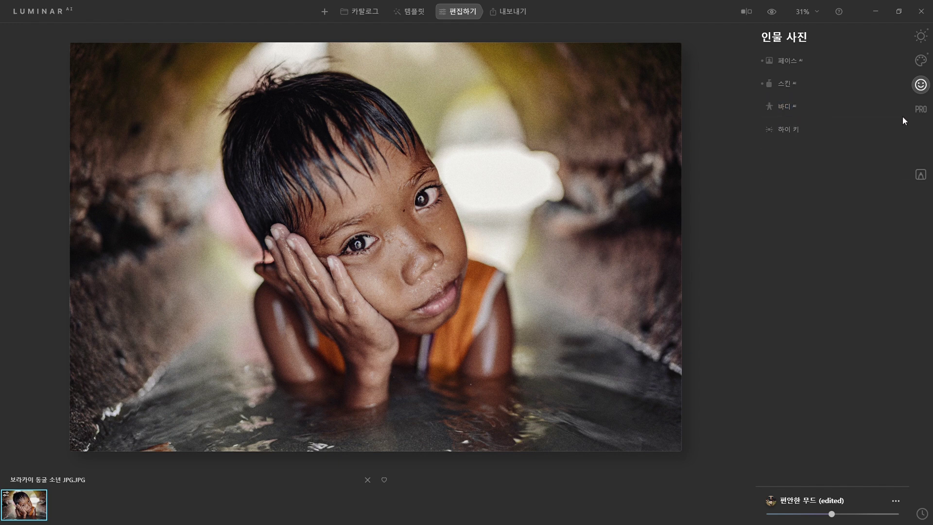
pyautogui.click(514, 12)
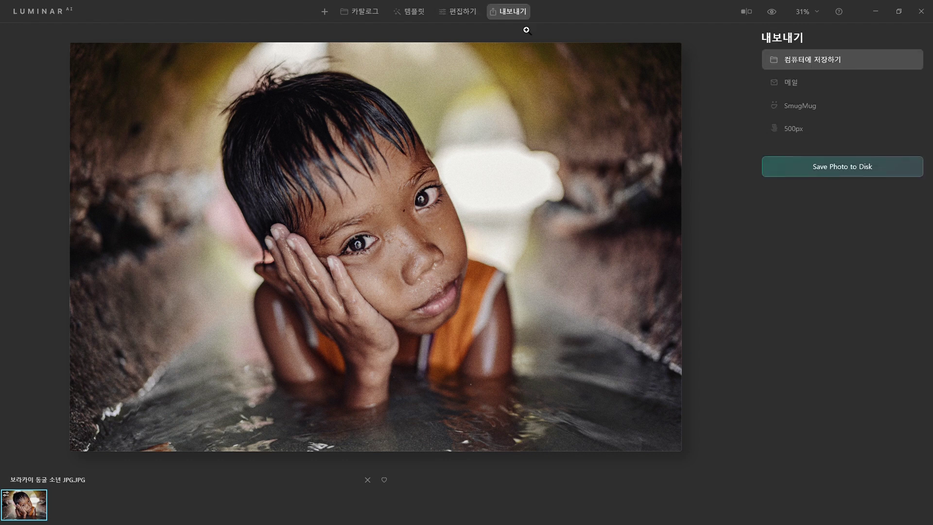
pyautogui.click(847, 164)
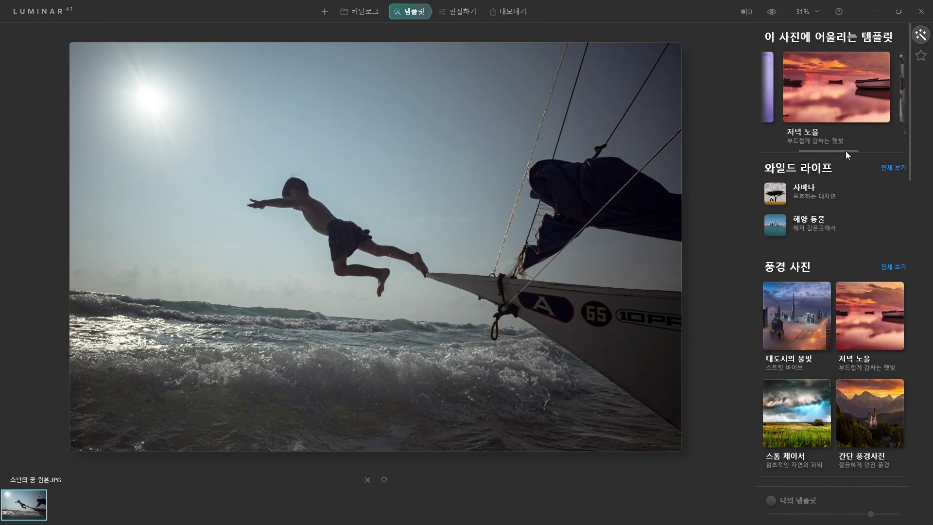
# Try the 선셋 임팩트, 드림 필름 and 토스카나 templates from the 저녁 노을 collection on the photo of the jumping boy.
pyautogui.moveTo(845, 150)
pyautogui.mouseDown()
pyautogui.moveTo(893, 153)
pyautogui.moveTo(830, 153)
pyautogui.mouseUp()
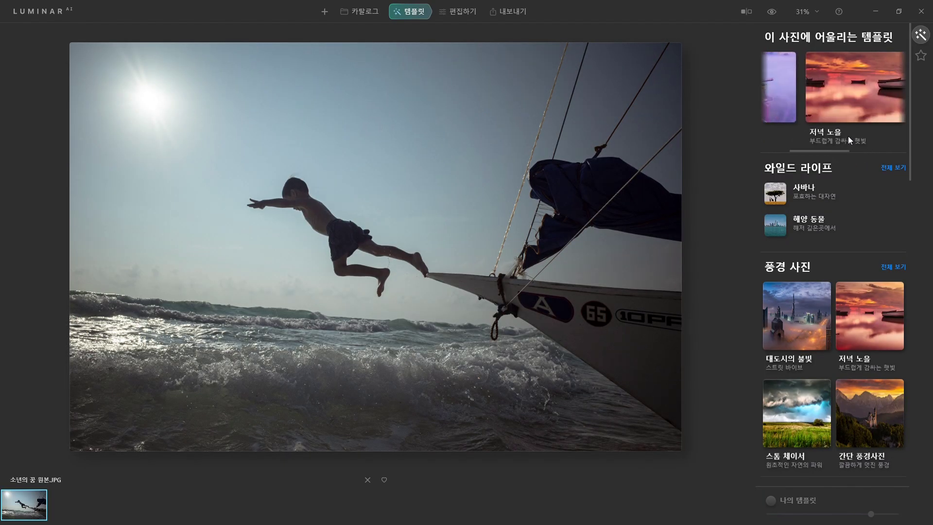
pyautogui.click(826, 107)
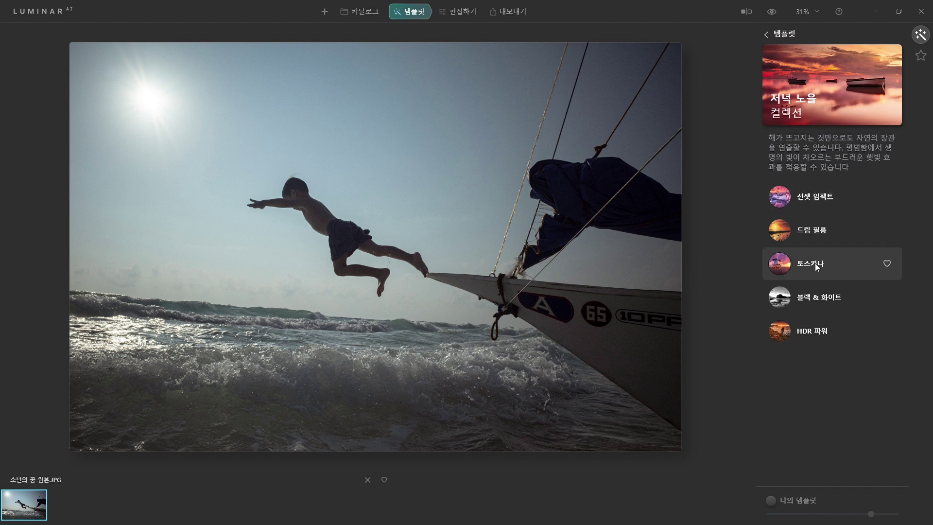
pyautogui.click(821, 197)
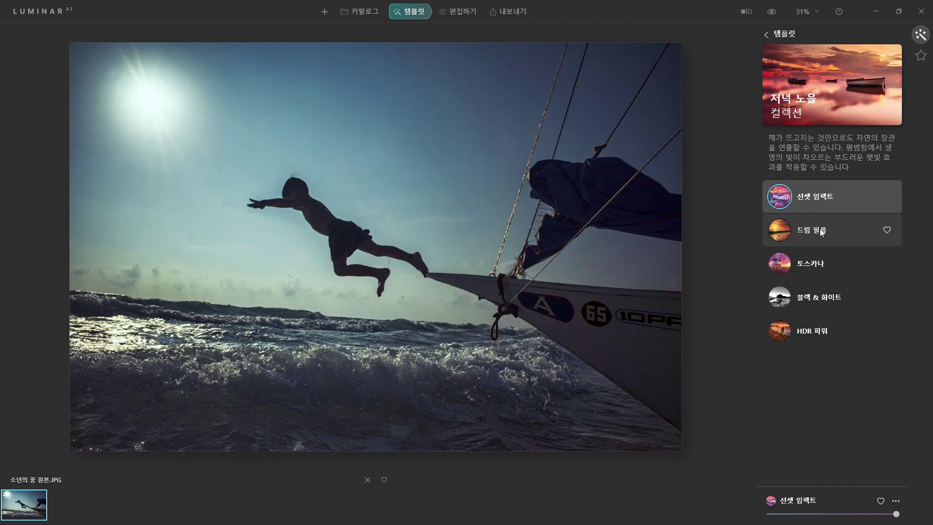
pyautogui.click(821, 233)
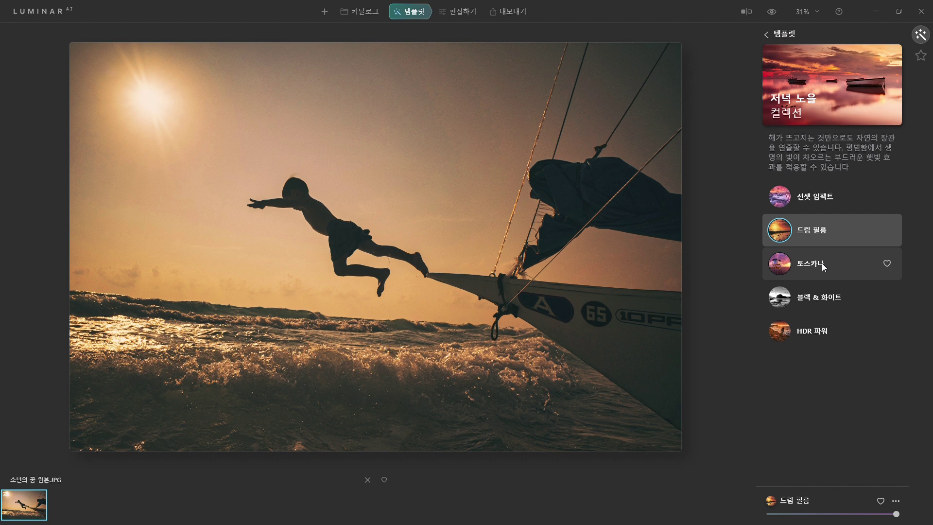
pyautogui.click(821, 263)
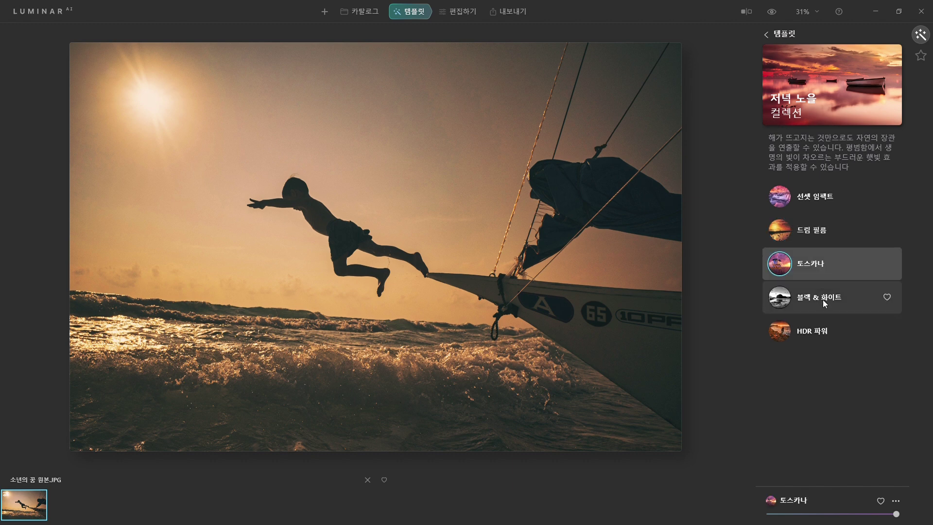
# Apply the 소프트 스카이 template from 스카이 컬렉션 and reduce its strength to about half.
pyautogui.click(766, 35)
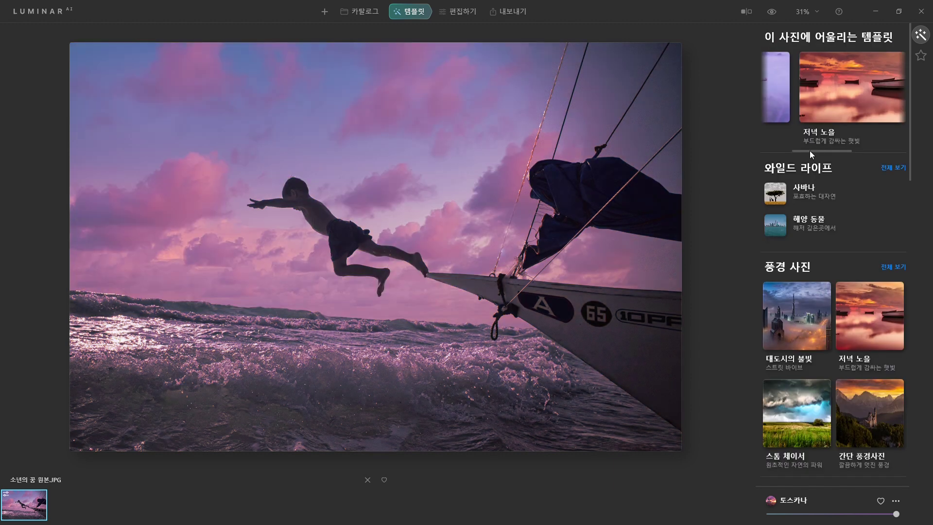
pyautogui.click(810, 151)
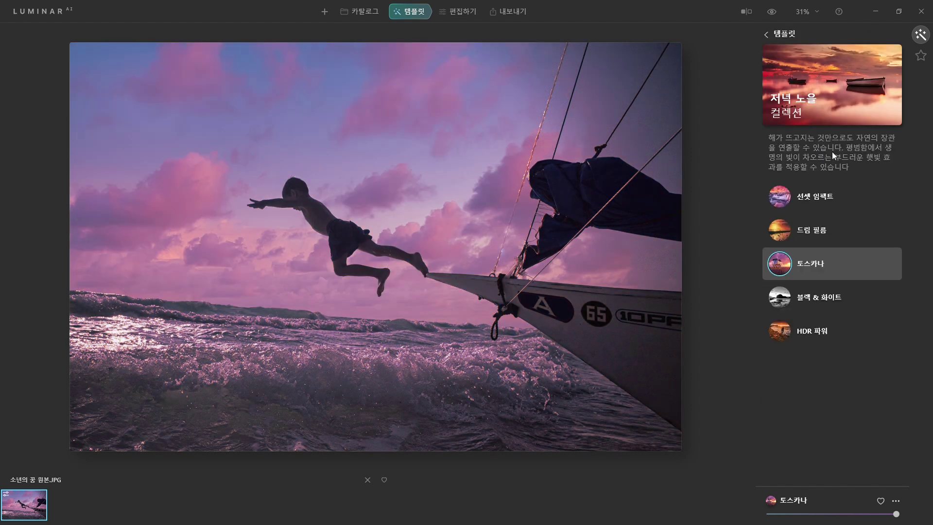
pyautogui.click(767, 35)
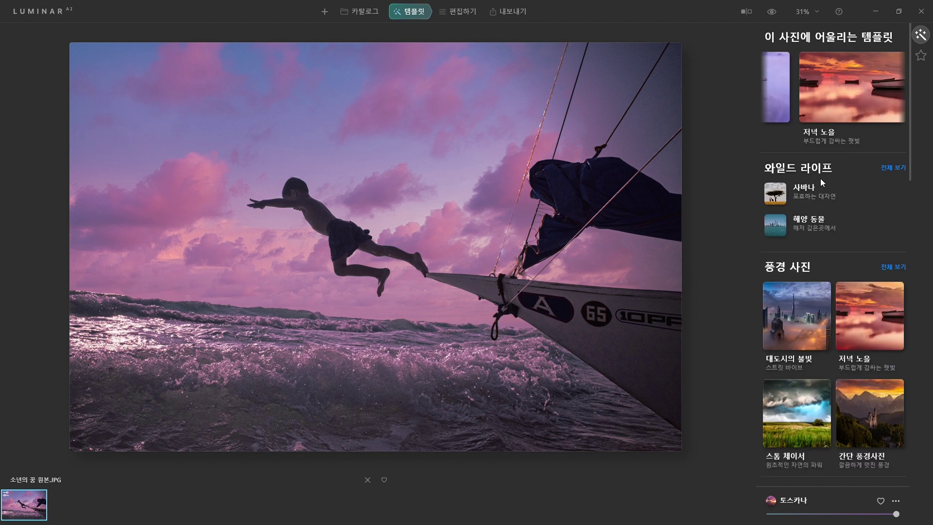
pyautogui.hscroll(-3, 829, 150)
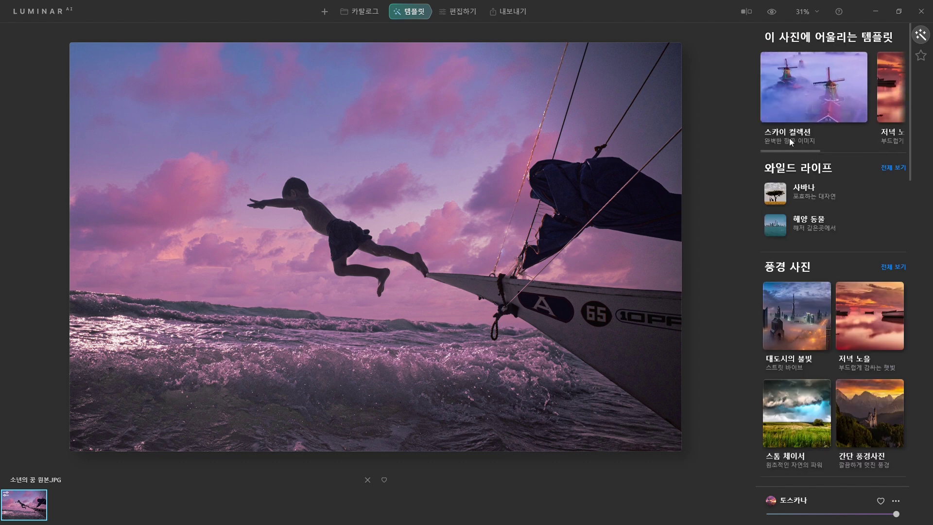
pyautogui.click(799, 111)
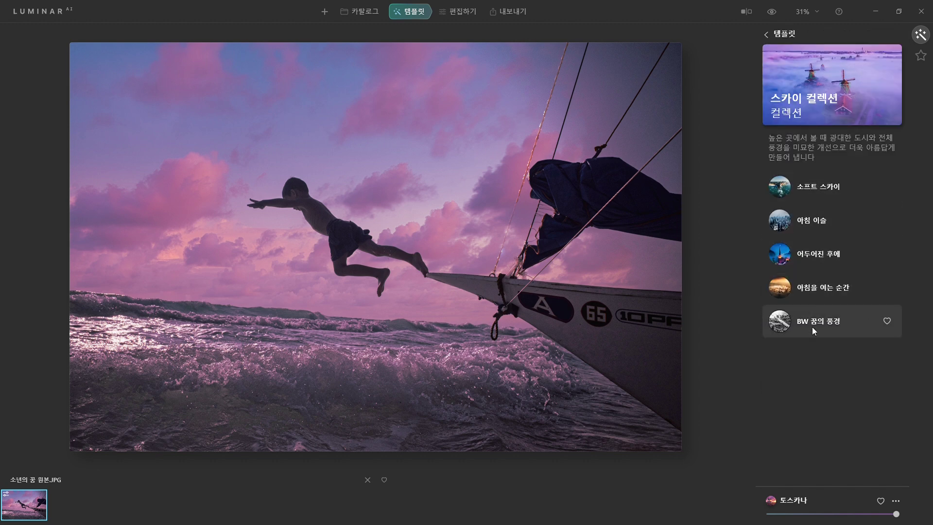
pyautogui.click(813, 192)
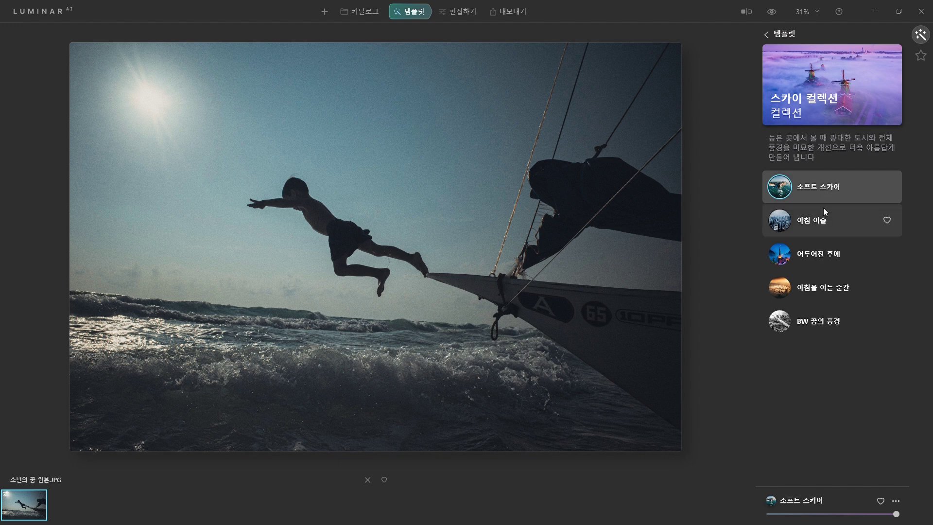
pyautogui.moveTo(896, 515); pyautogui.dragTo(835, 514)
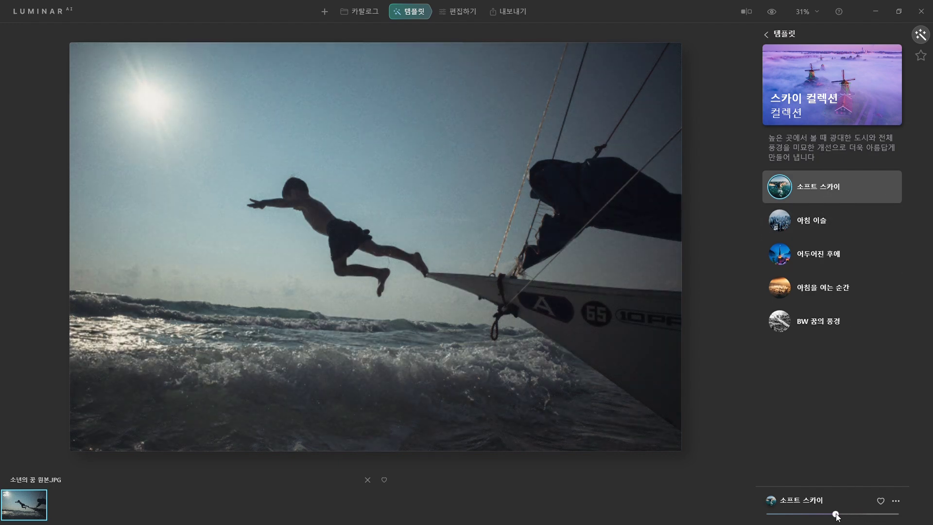
# Crop the jumping boy photo automatically with 구도 AI, using the 16:10 ratio.
pyautogui.click(471, 13)
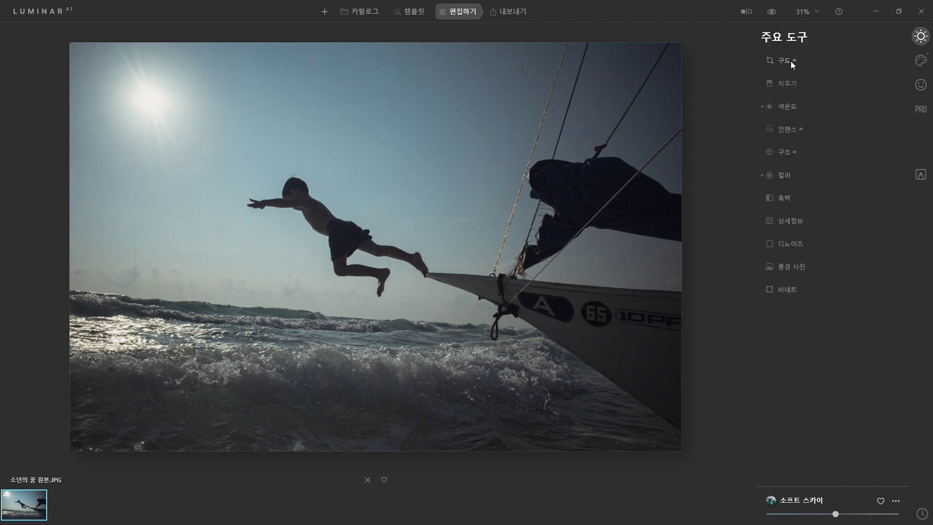
pyautogui.click(791, 60)
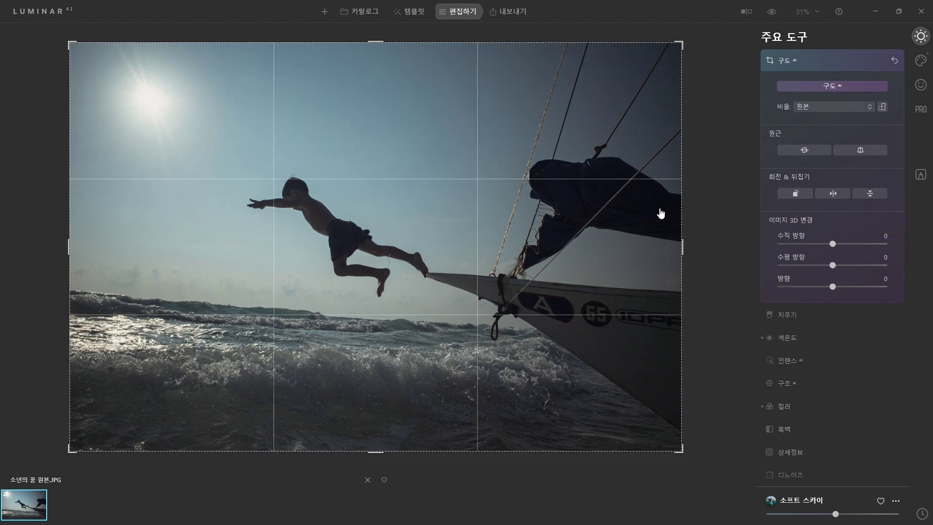
pyautogui.click(793, 89)
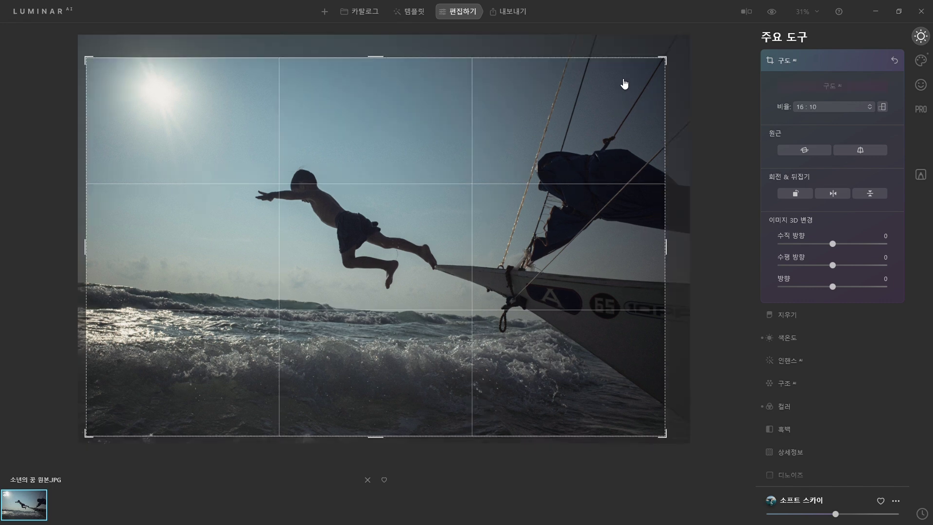
pyautogui.press('Return')
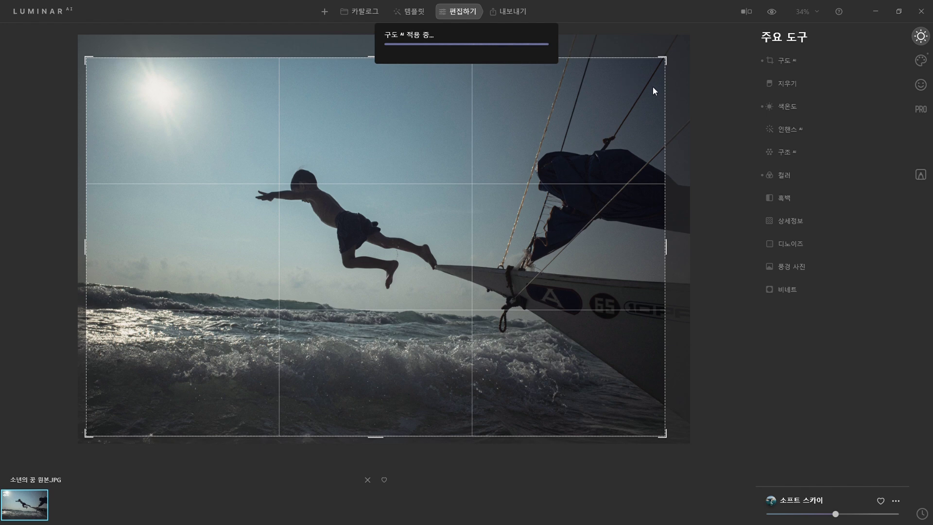
# Rotate the photo clockwise within the 구도 AI crop frame to level the sea horizon.
pyautogui.click(778, 60)
pyautogui.moveTo(692, 127); pyautogui.dragTo(692, 93)
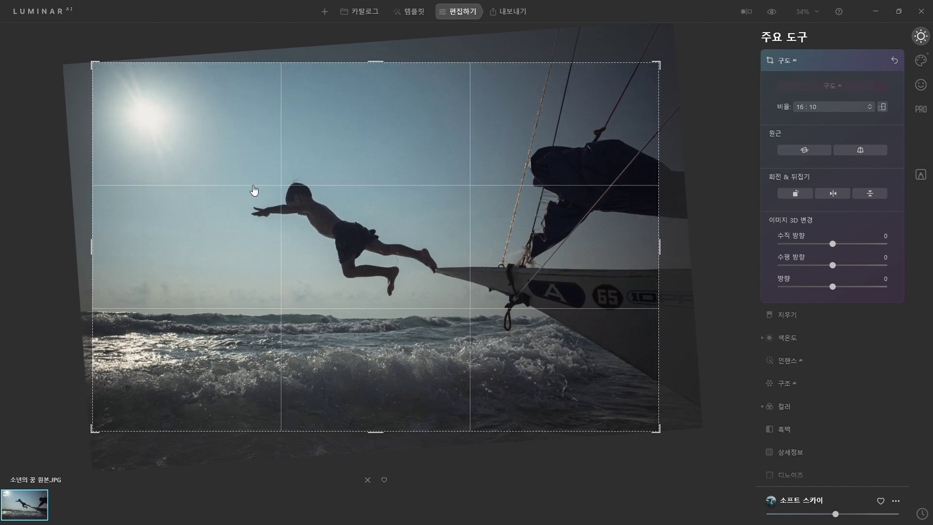
pyautogui.press('Return')
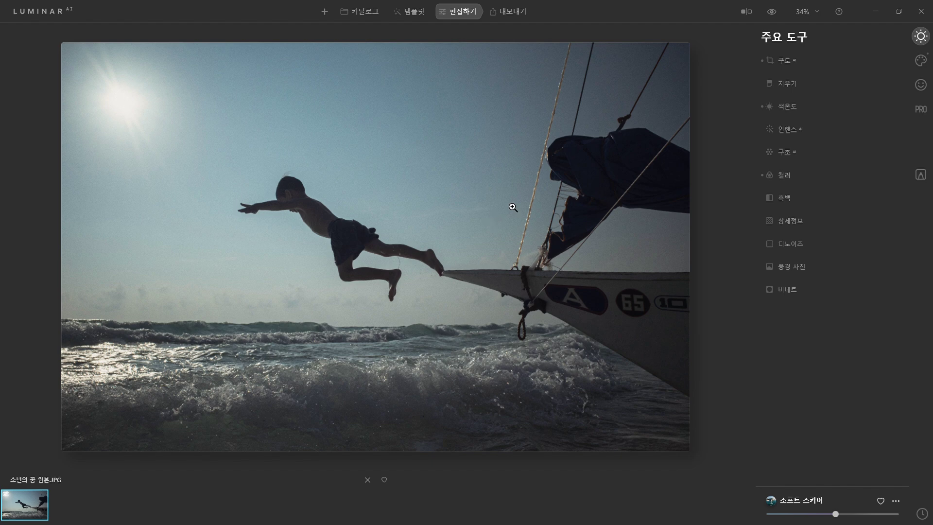
# Replace the sky with Starry Night 1 using 스카이 AI, and inspect the edges around the boy, ropes and boat at 100% zoom.
pyautogui.click(921, 62)
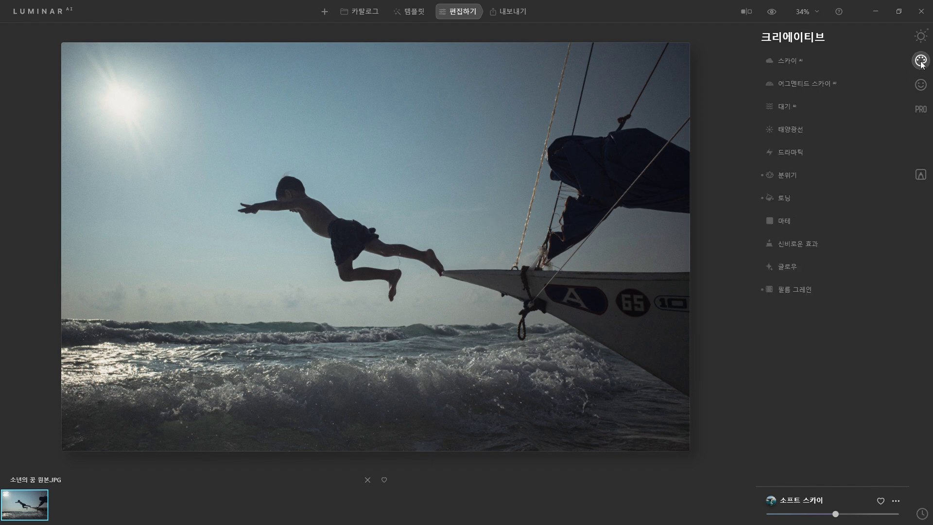
pyautogui.click(797, 60)
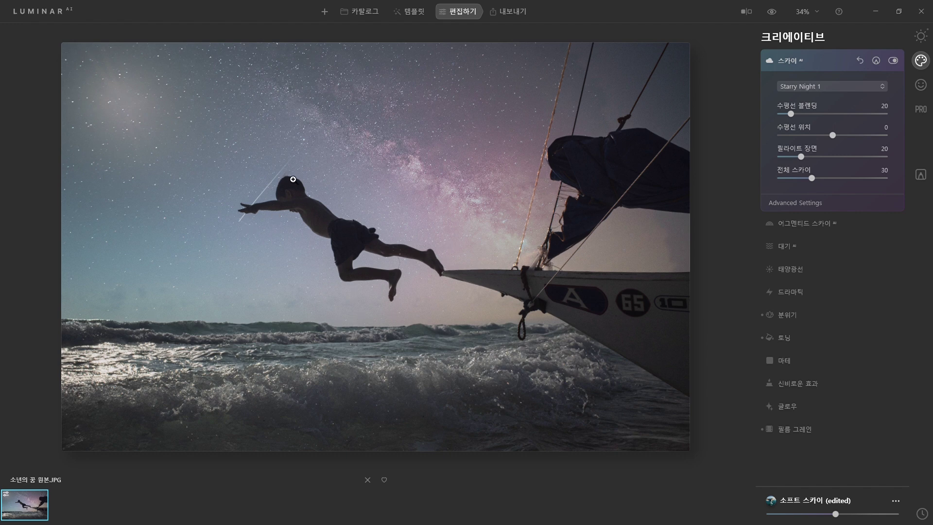
pyautogui.click(300, 214)
pyautogui.moveTo(206, 191); pyautogui.dragTo(374, 191)
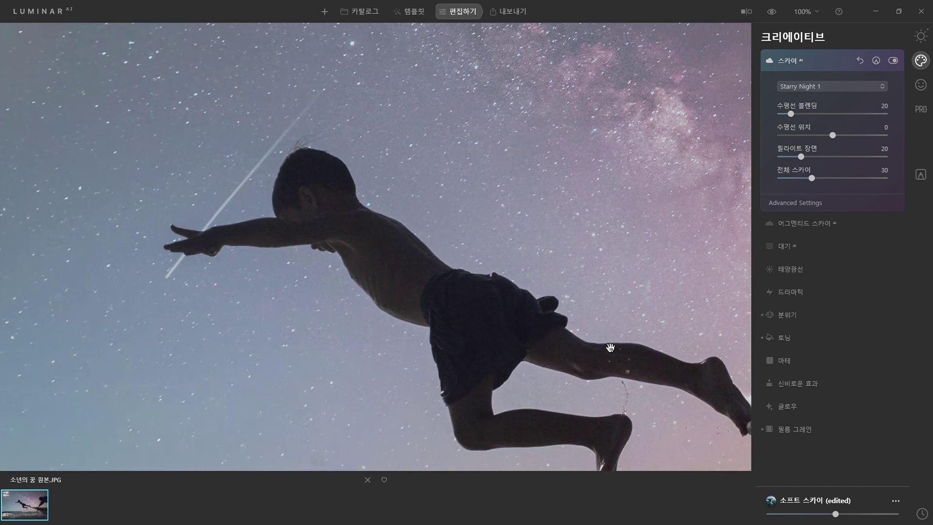
pyautogui.moveTo(631, 356); pyautogui.dragTo(329, 246)
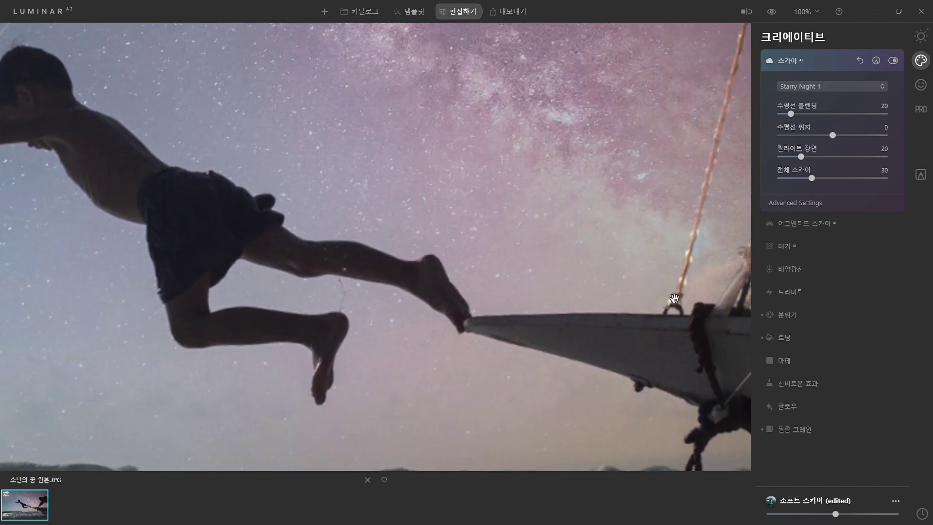
pyautogui.moveTo(712, 124); pyautogui.dragTo(656, 140)
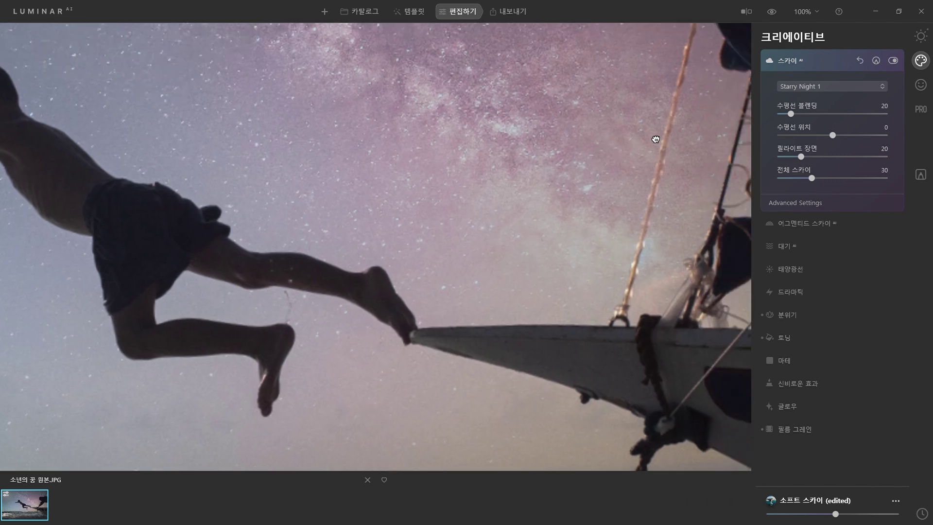
pyautogui.moveTo(729, 174); pyautogui.dragTo(610, 194)
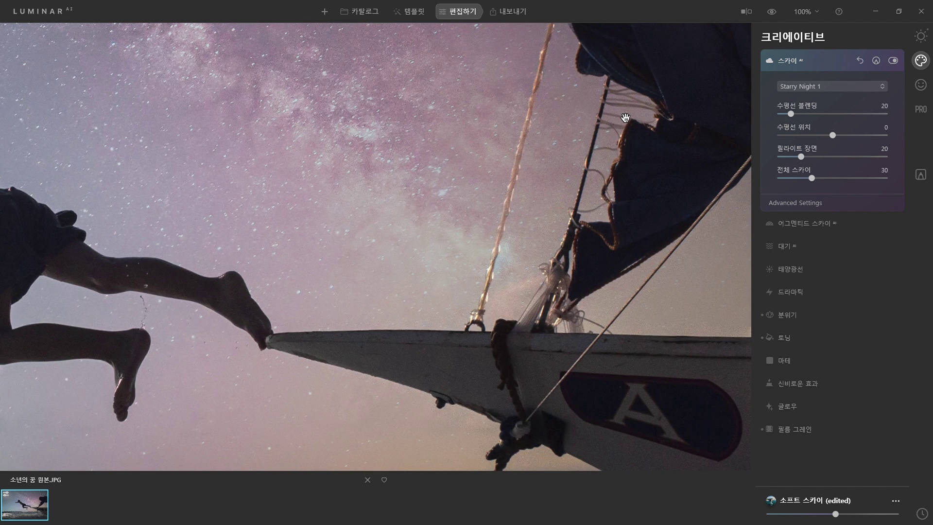
# Finish inspecting the edges around the boy and boat, and change the 스카이 AI sky to Starry Night 2.
pyautogui.moveTo(268, 271); pyautogui.dragTo(424, 225)
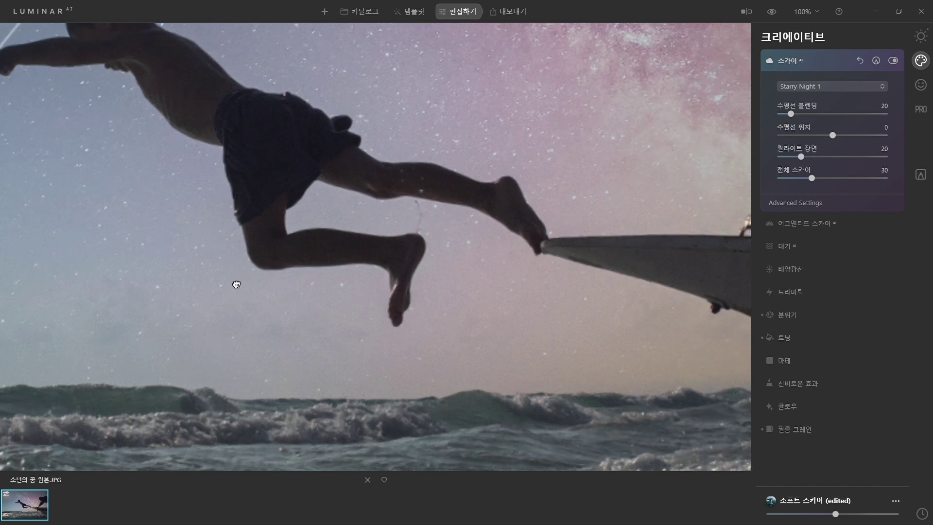
pyautogui.moveTo(225, 282); pyautogui.dragTo(521, 354)
pyautogui.click(371, 273)
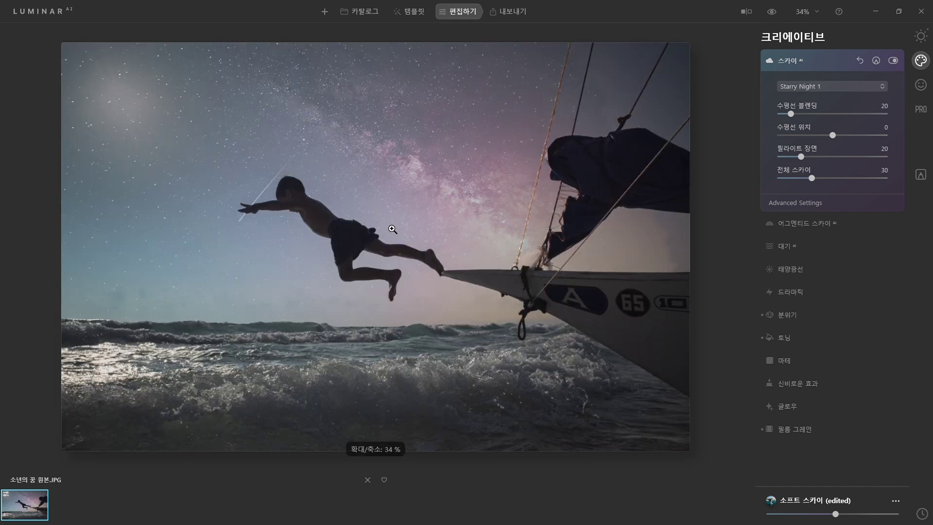
pyautogui.press('Down')
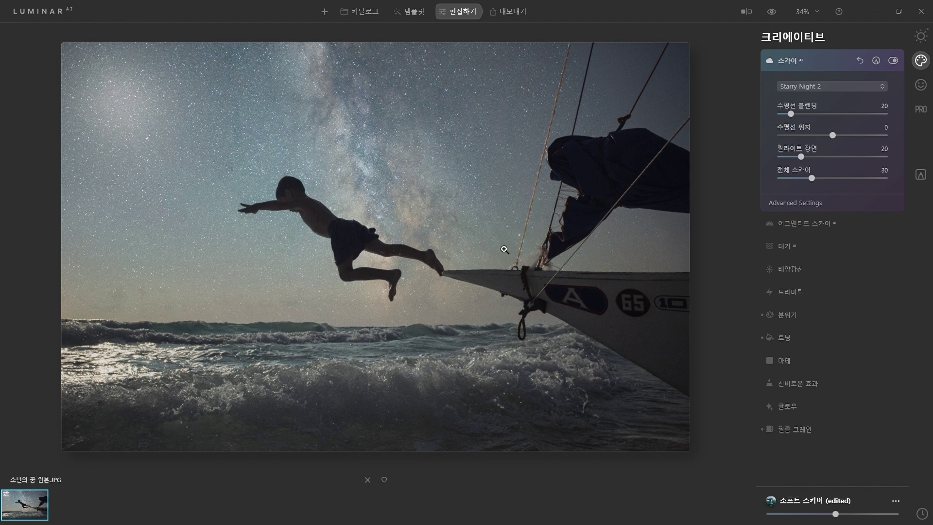
# Expand the advanced 스카이 AI settings and raise 전체 스카이 to 94 while checking the ropes and sail at 100% zoom.
pyautogui.click(582, 191)
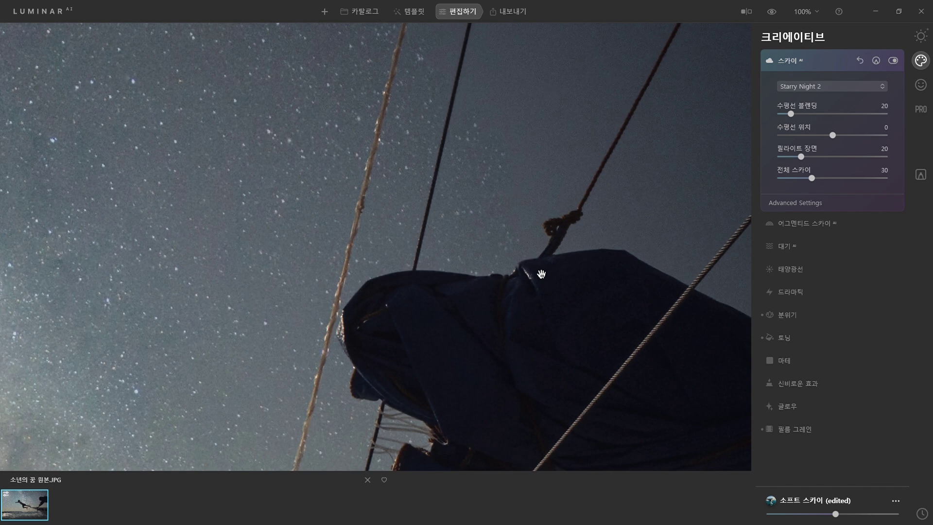
pyautogui.click(817, 203)
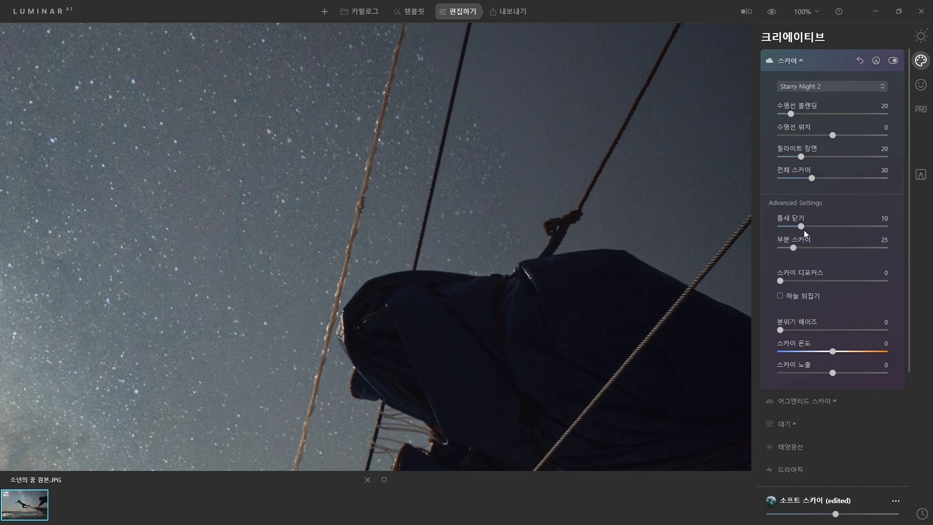
pyautogui.click(815, 179)
pyautogui.moveTo(856, 179); pyautogui.dragTo(860, 179)
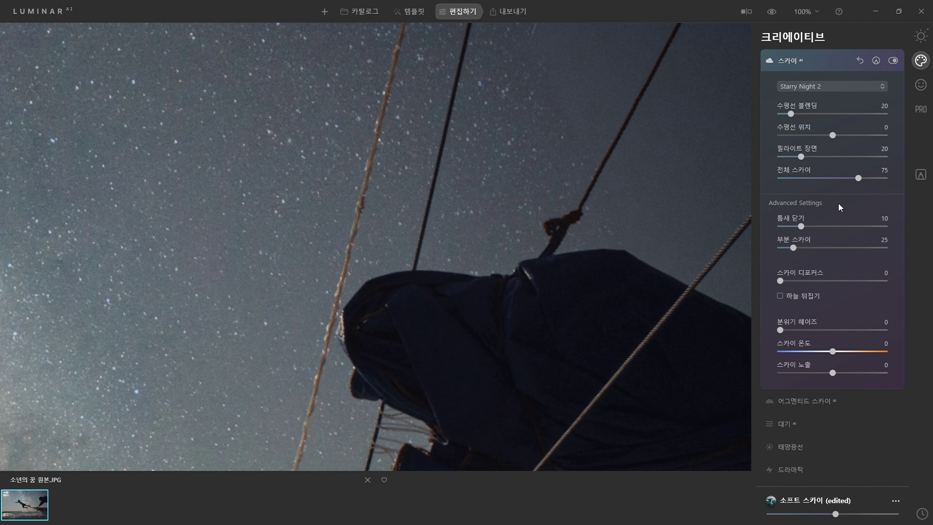
pyautogui.click(878, 177)
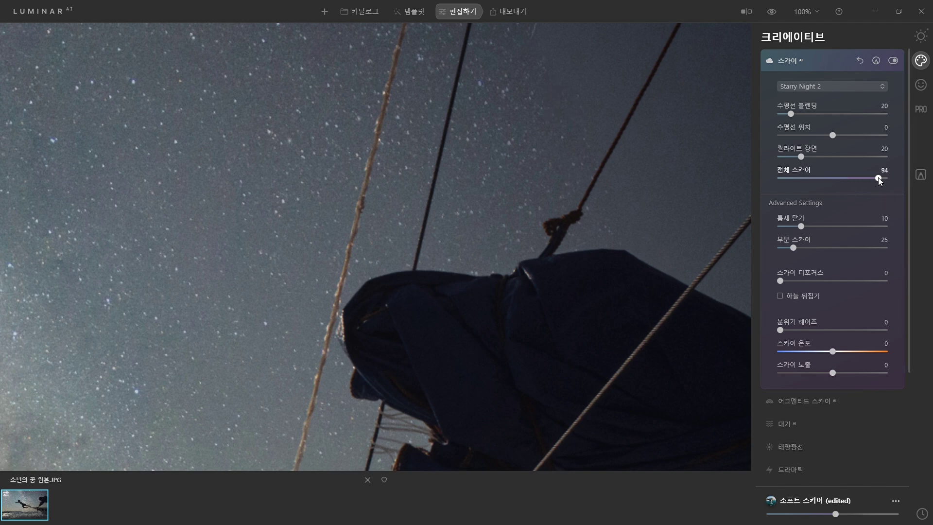
pyautogui.click(429, 159)
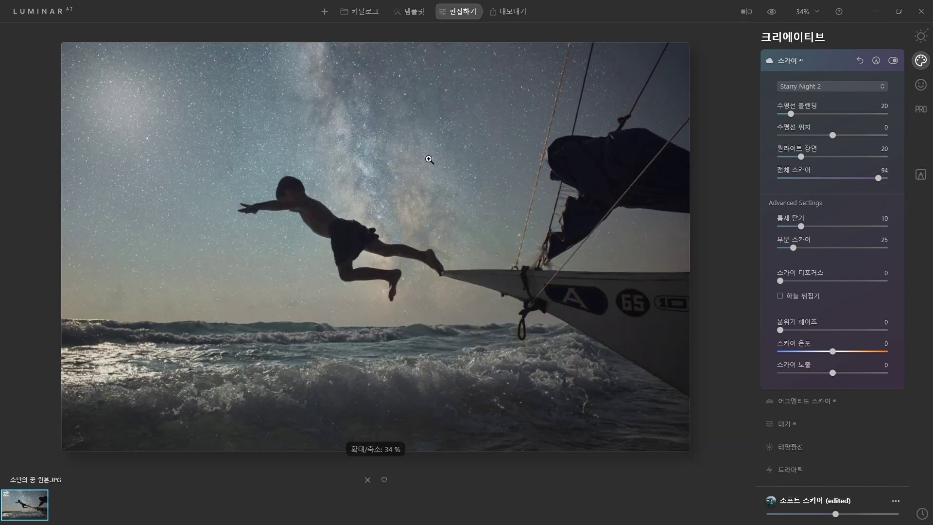
# Add a large crescent moon to the sky in front of the jumping boy's outstretched hands.
pyautogui.click(921, 36)
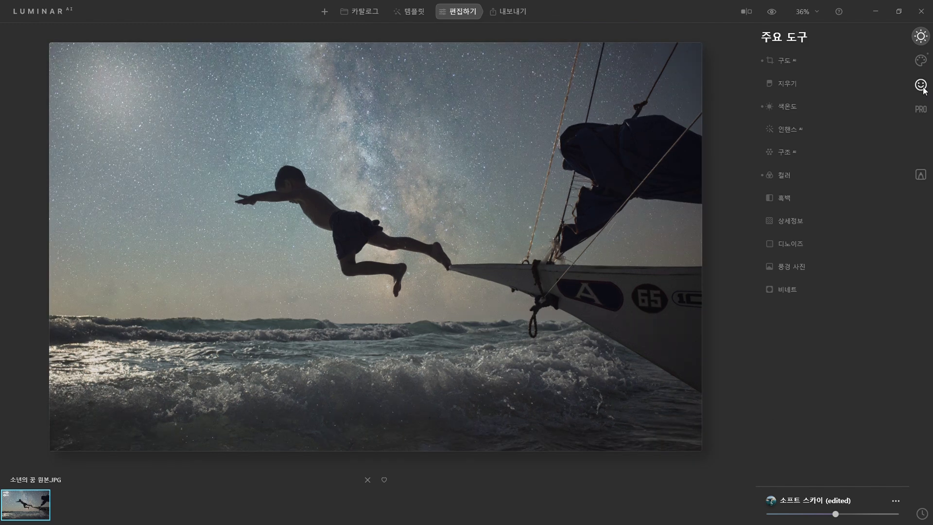
pyautogui.click(921, 60)
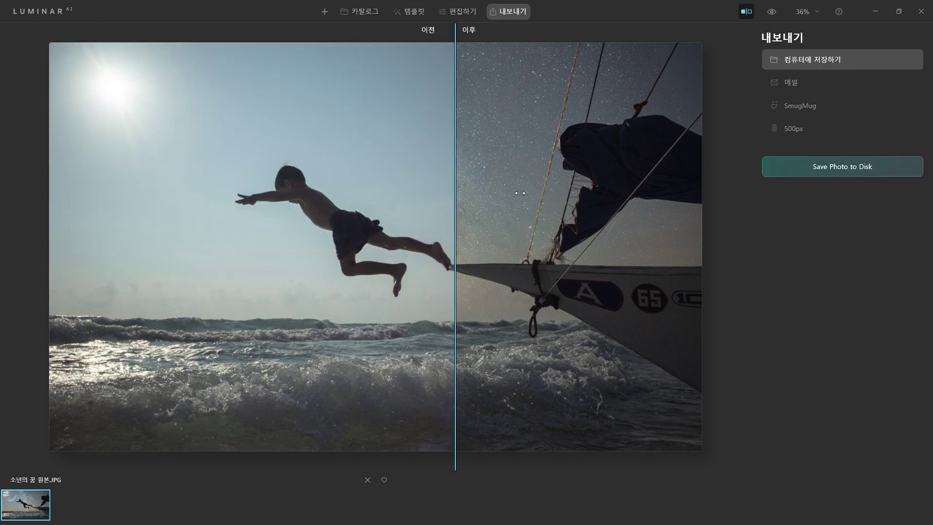
# Compare the jumping boy photo before and after the edits, and save the edited photo to disk.
pyautogui.moveTo(618, 203); pyautogui.dragTo(5, 206)
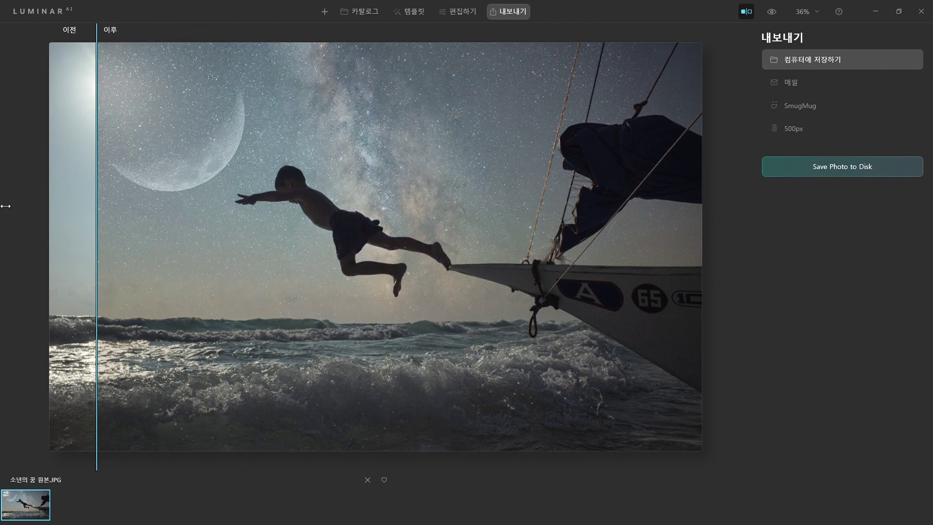
pyautogui.click(837, 168)
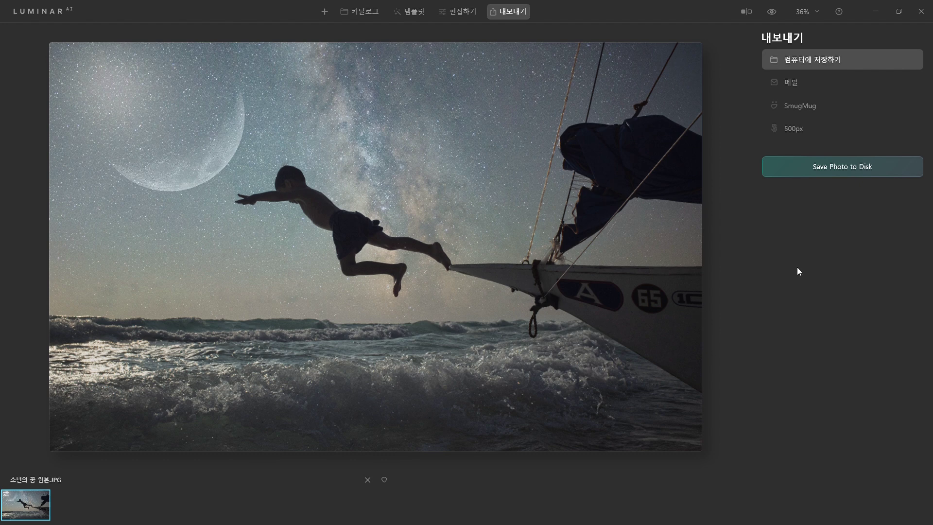
pyautogui.click(804, 174)
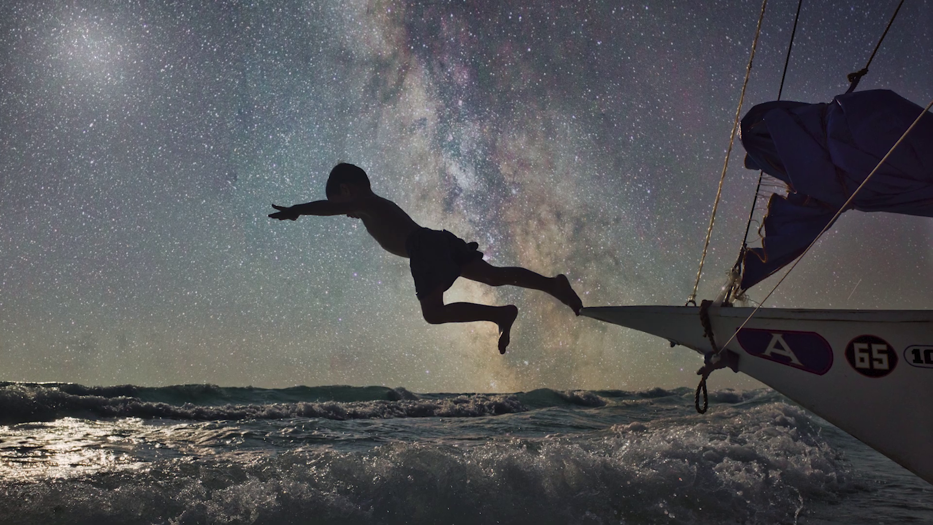